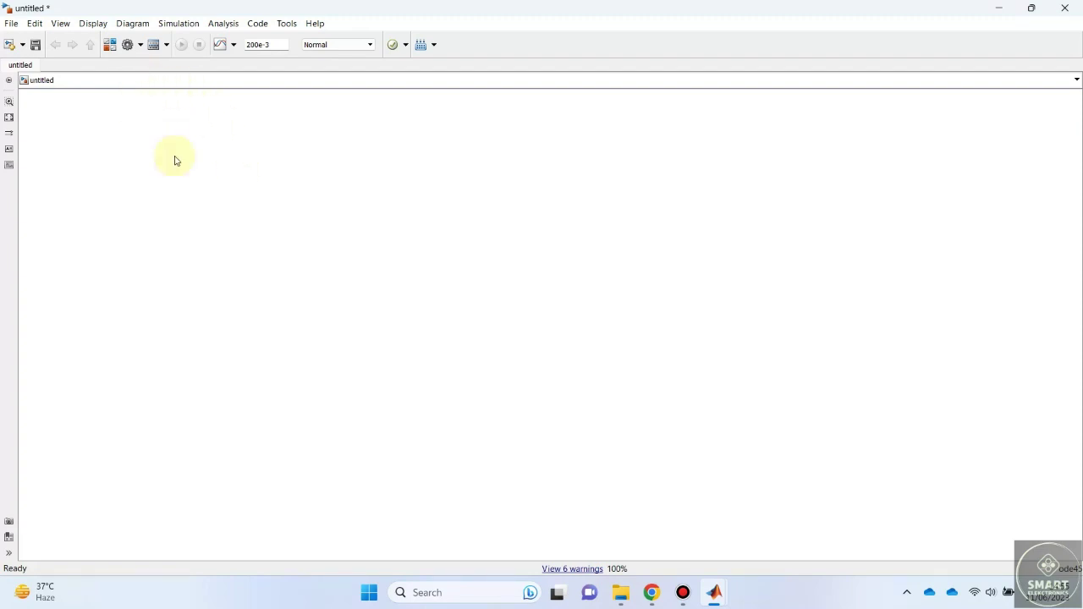
- Add a Mosfet block and a DC Voltage Source to its left from the Library Browser
{"action": "left_click", "coordinate": [110, 46]}
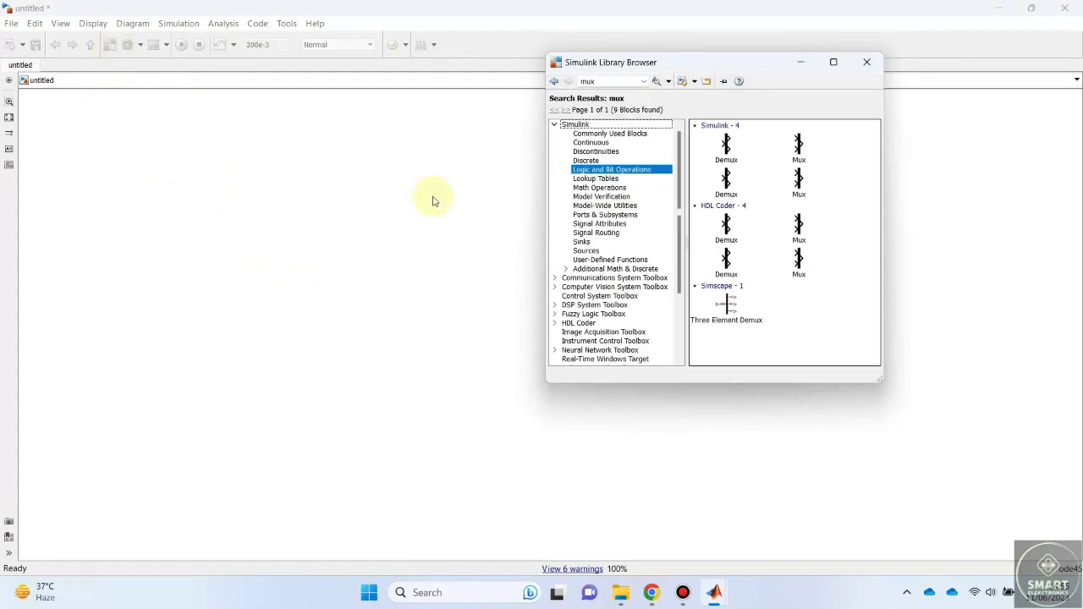
{"action": "double_click", "coordinate": [604, 78]}
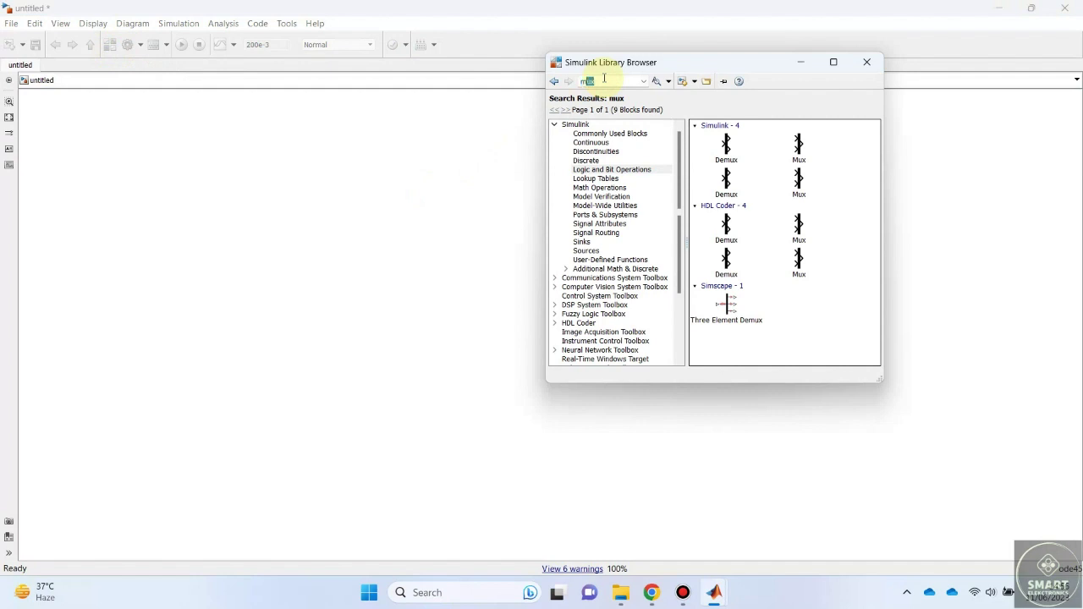
{"action": "type", "text": "mosfet"}
{"action": "key", "text": "Return"}
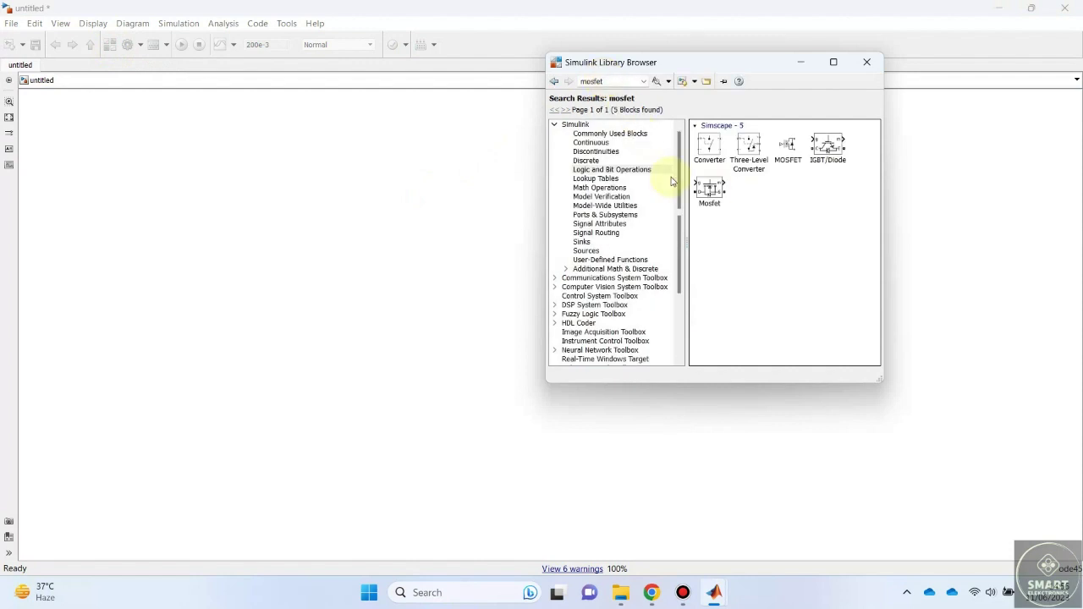
{"action": "left_click_drag", "start_coordinate": [709, 188], "coordinate": [505, 263]}
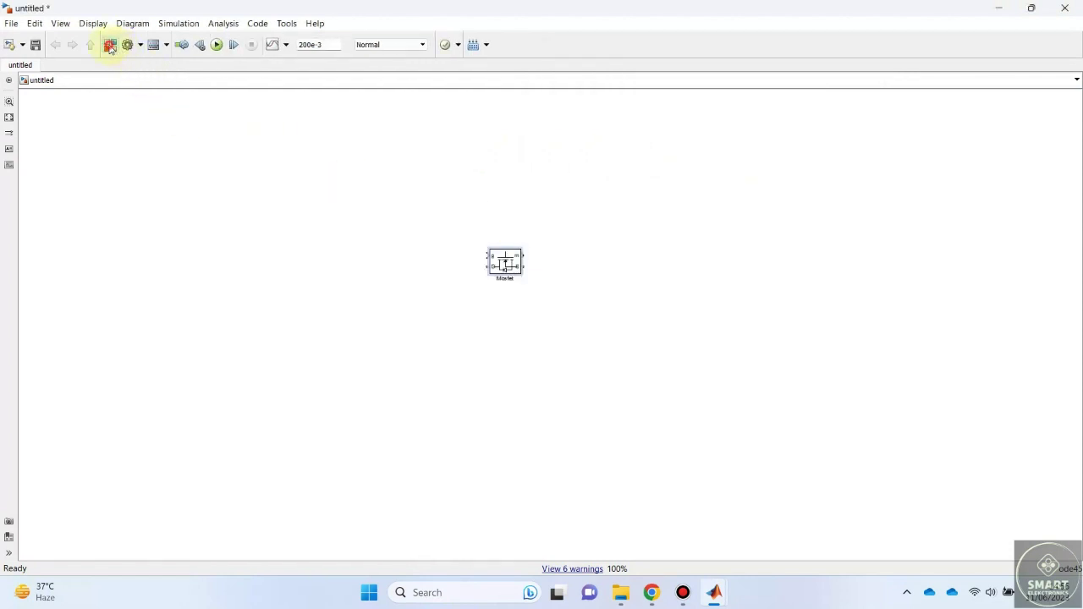
{"action": "left_click", "coordinate": [110, 44]}
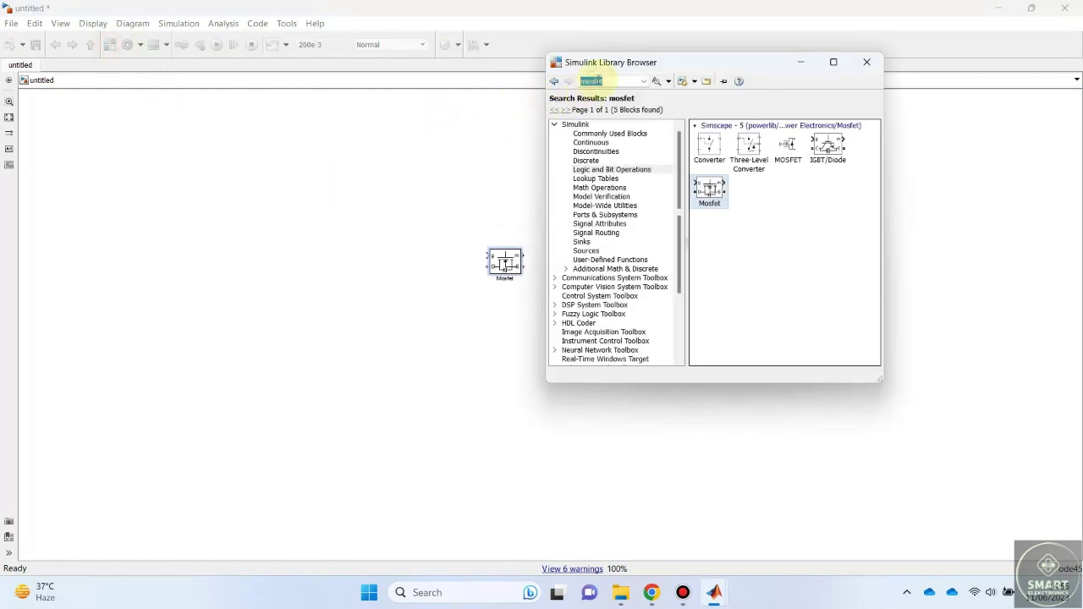
{"action": "key", "text": "Return"}
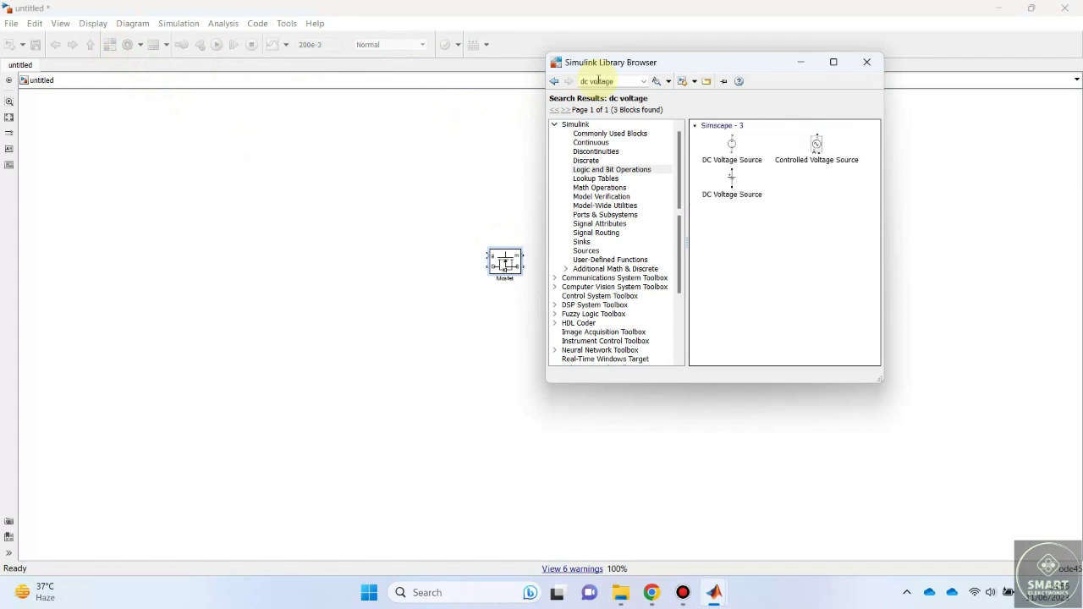
{"action": "left_click_drag", "start_coordinate": [719, 188], "coordinate": [398, 261]}
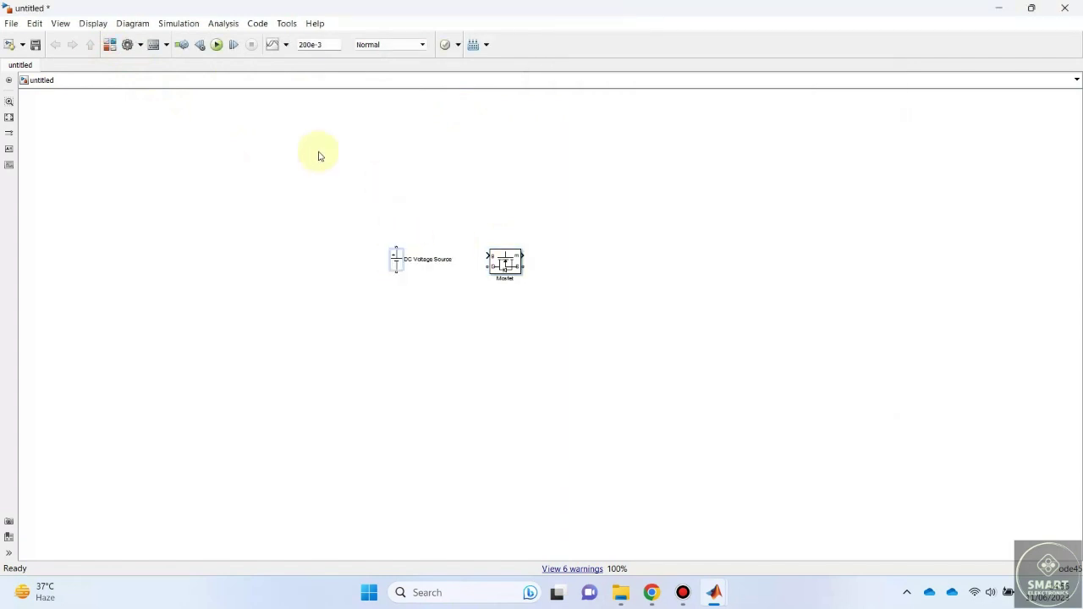
- Place a Relational Operator above the Mosfet and a Triangle Generator on the canvas
{"action": "left_click", "coordinate": [110, 44]}
{"action": "left_click", "coordinate": [618, 80]}
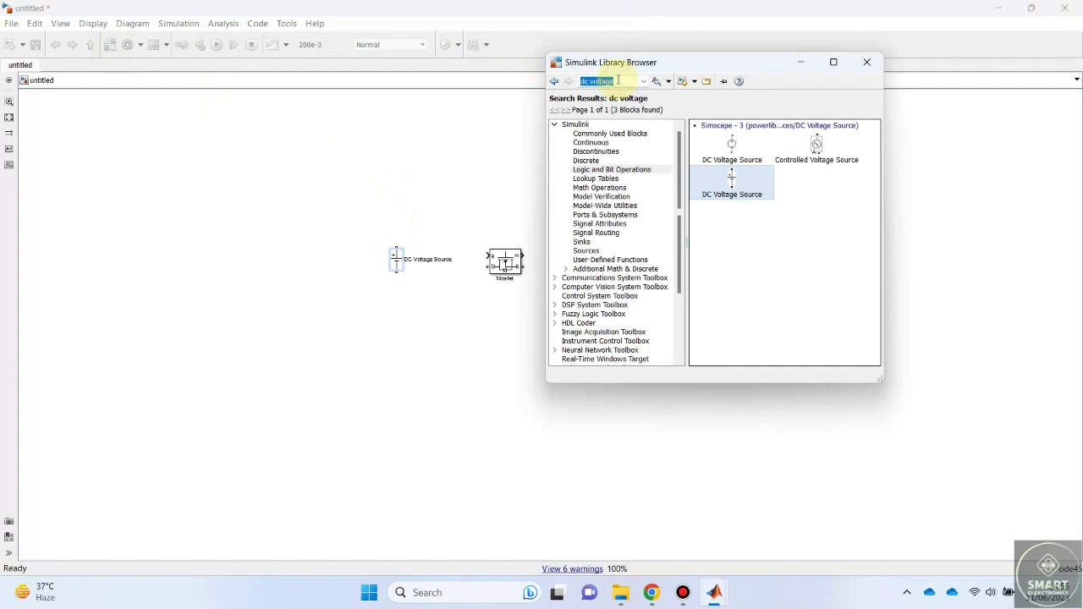
{"action": "key", "text": "Return"}
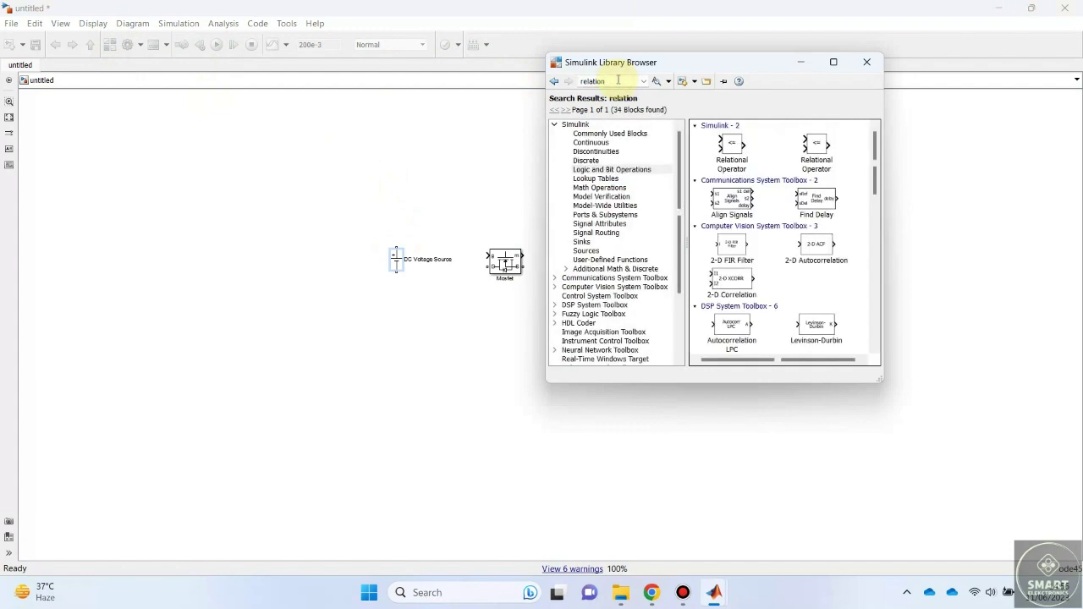
{"action": "left_click_drag", "start_coordinate": [731, 145], "coordinate": [476, 189]}
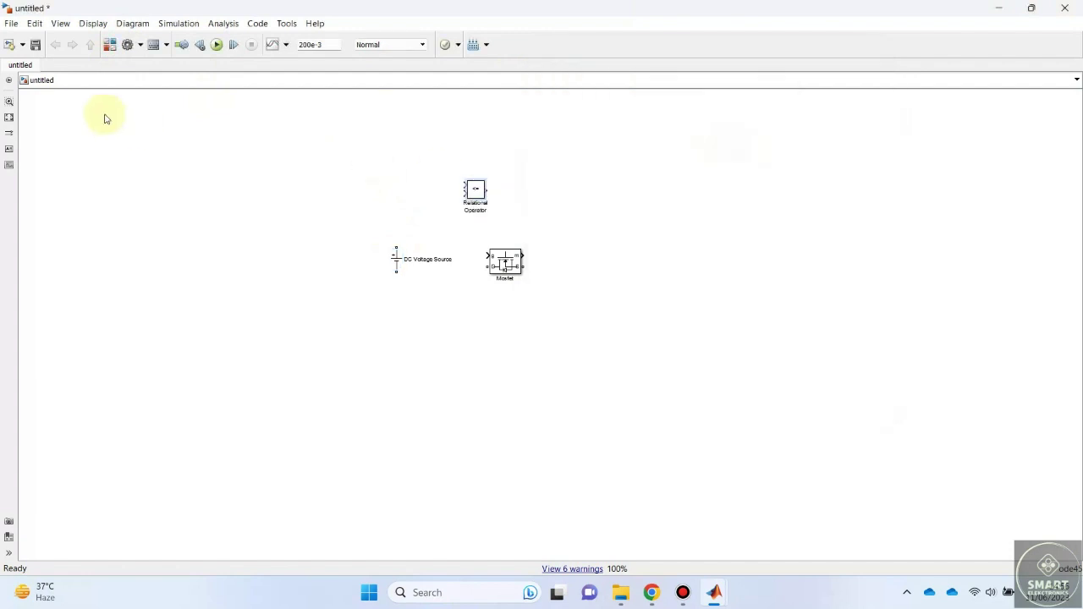
{"action": "left_click", "coordinate": [110, 44]}
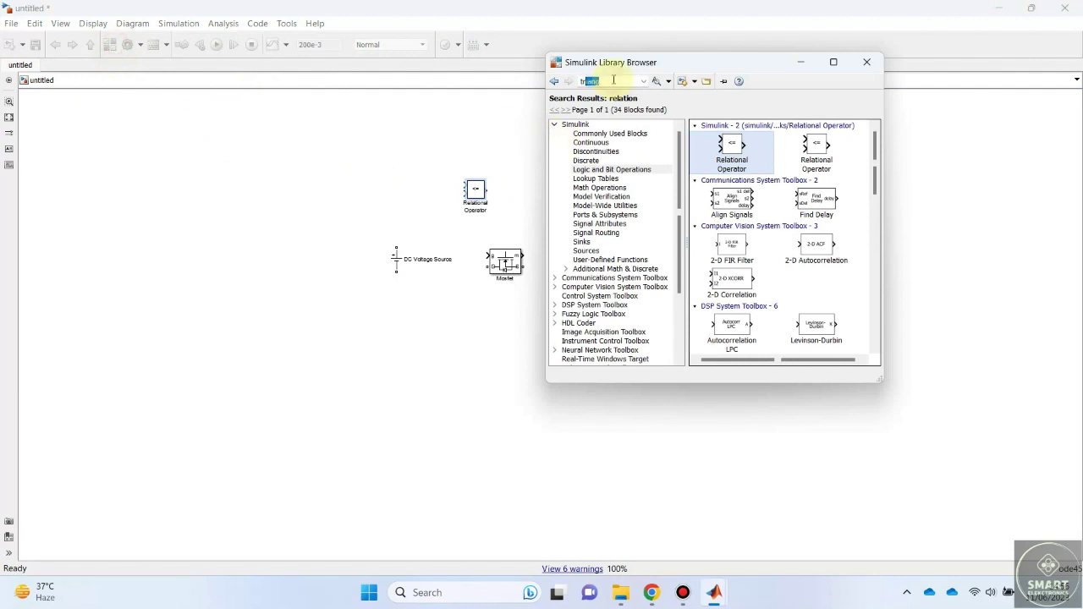
{"action": "left_click", "coordinate": [614, 80]}
{"action": "type", "text": "tr"}
{"action": "key", "text": "Return"}
{"action": "scroll", "coordinate": [773, 295], "scroll_direction": "down", "scroll_amount": 3}
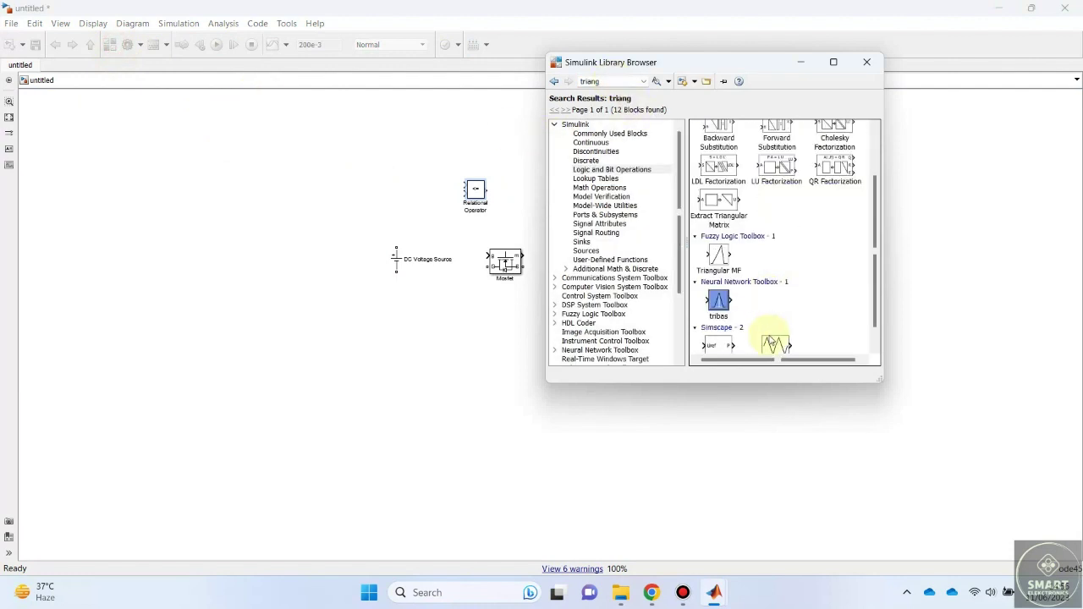
{"action": "scroll", "coordinate": [773, 338], "scroll_direction": "down", "scroll_amount": 1}
{"action": "left_click_drag", "start_coordinate": [777, 338], "coordinate": [301, 312]}
- Add a Sine Wave, a Voltage Measurement and a Scope block to the model
{"action": "left_click", "coordinate": [110, 44]}
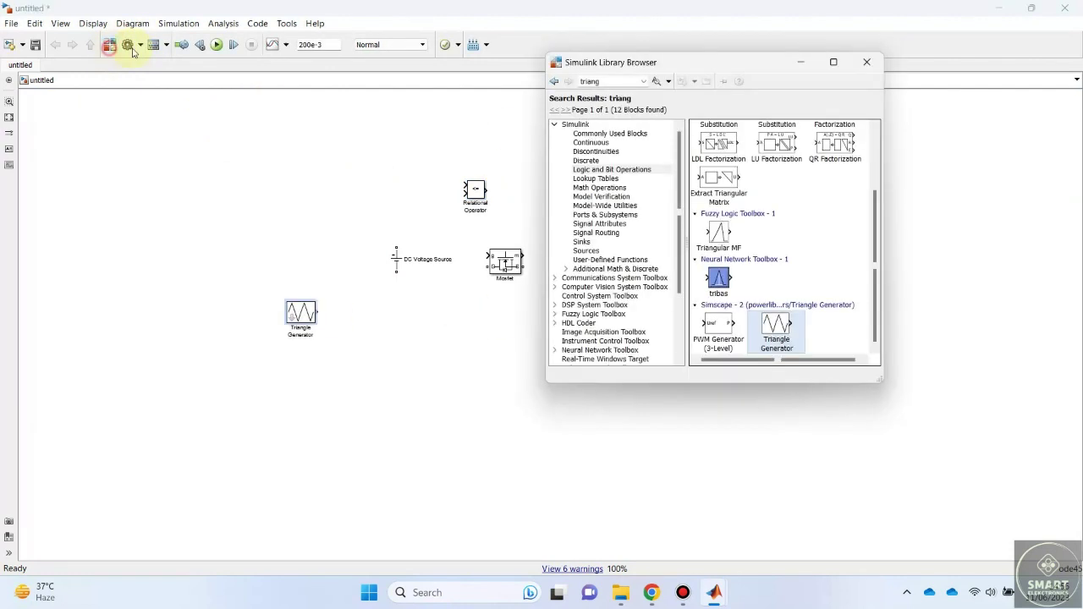
{"action": "left_click", "coordinate": [630, 80]}
{"action": "type", "text": "sine"}
{"action": "key", "text": "Return"}
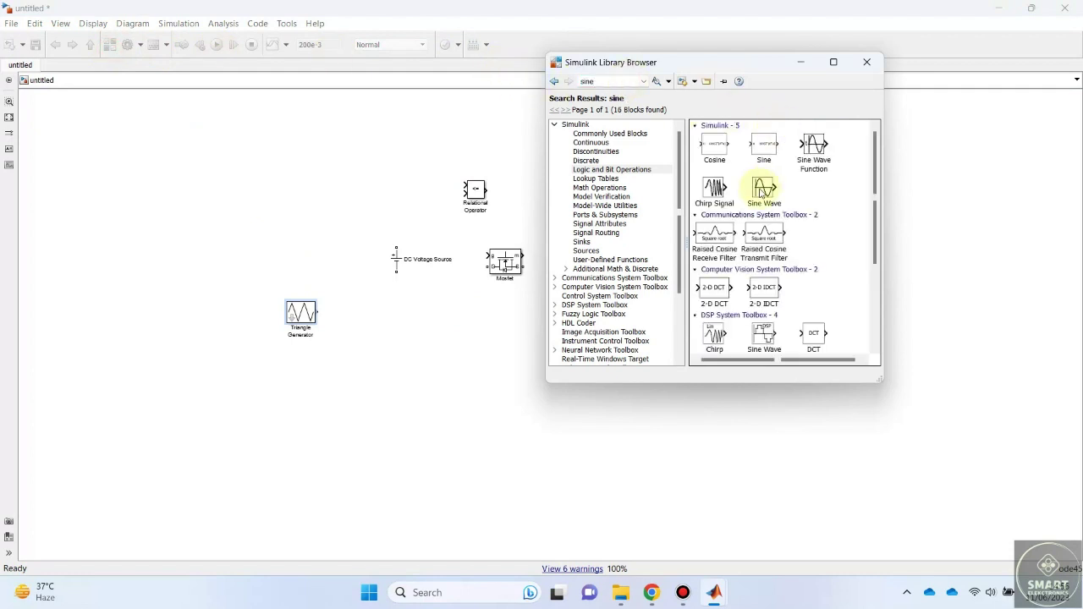
{"action": "left_click_drag", "start_coordinate": [764, 190], "coordinate": [275, 195]}
{"action": "left_click", "coordinate": [110, 45]}
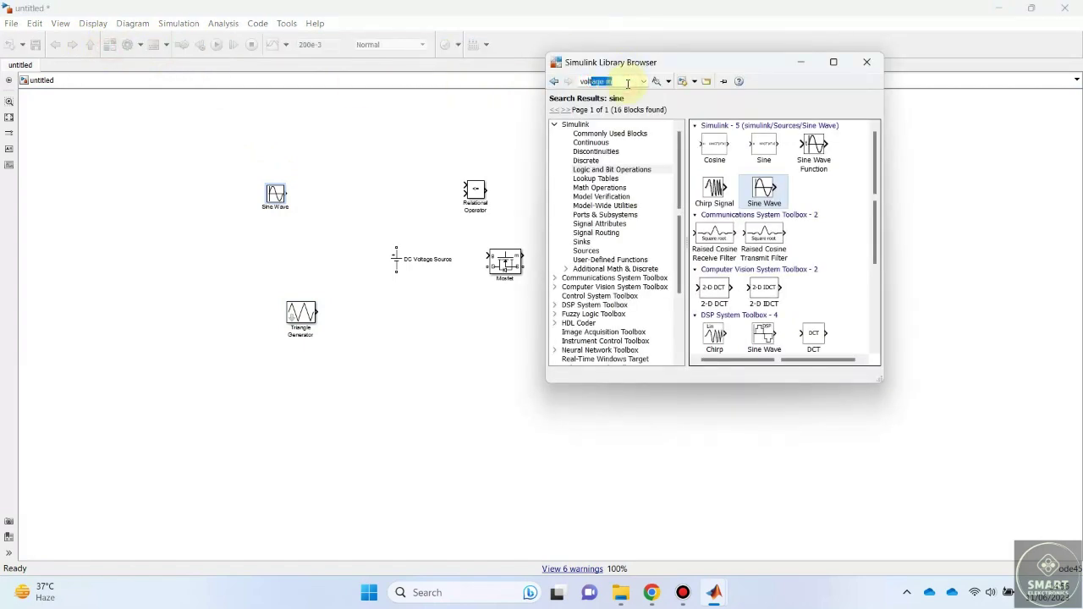
{"action": "key", "text": "Return"}
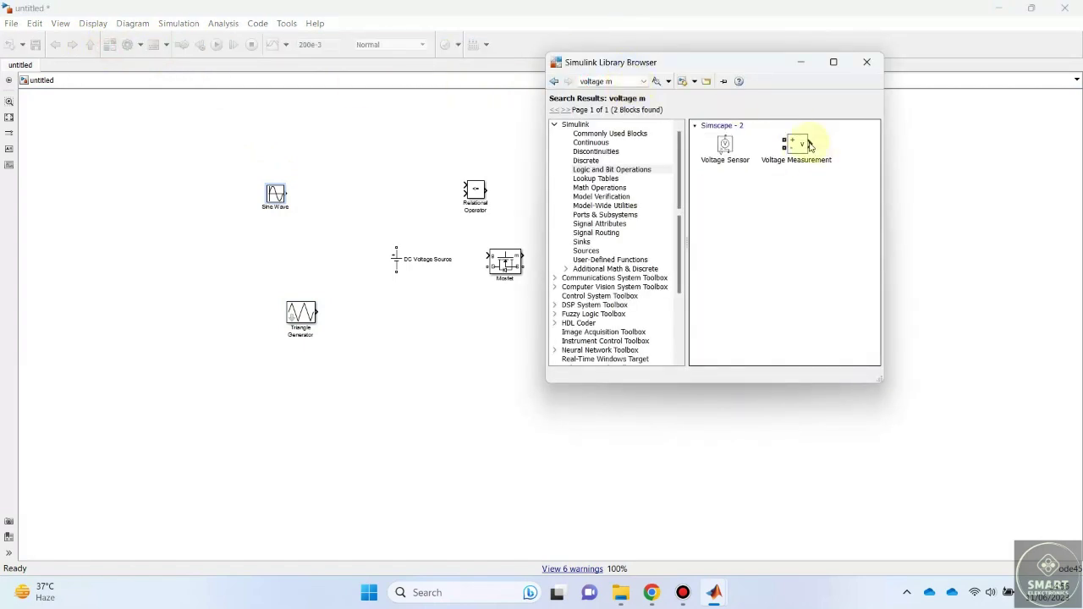
{"action": "left_click_drag", "start_coordinate": [808, 145], "coordinate": [475, 348]}
{"action": "left_click", "coordinate": [110, 45]}
{"action": "type", "text": "scope"}
{"action": "key", "text": "Return"}
{"action": "left_click_drag", "start_coordinate": [707, 152], "coordinate": [506, 417]}
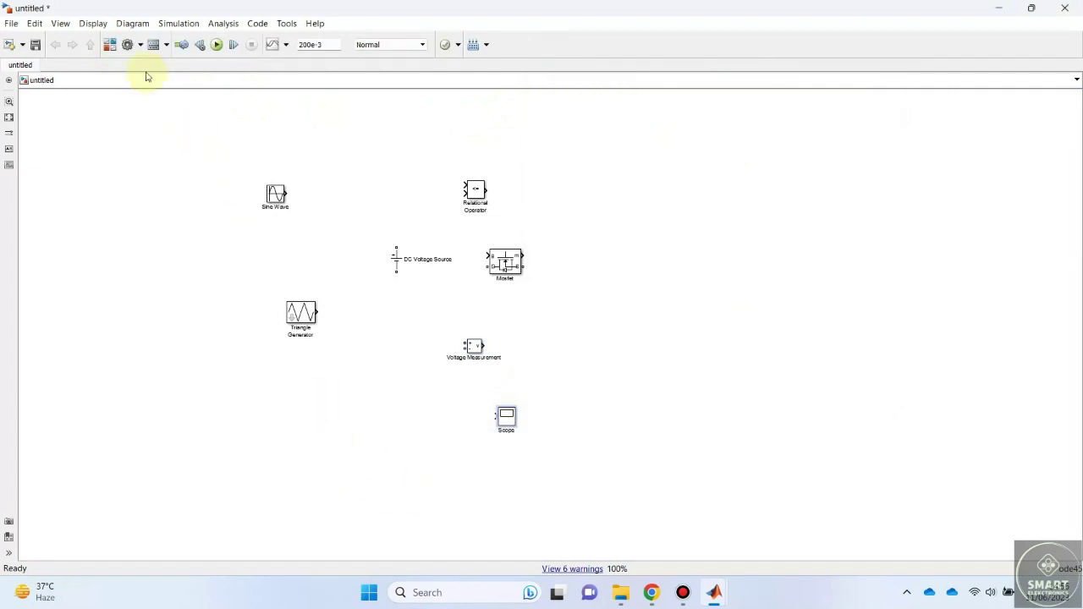
- Add a Logical Operator block from the Logic and Bit Operations library
{"action": "left_click", "coordinate": [109, 47]}
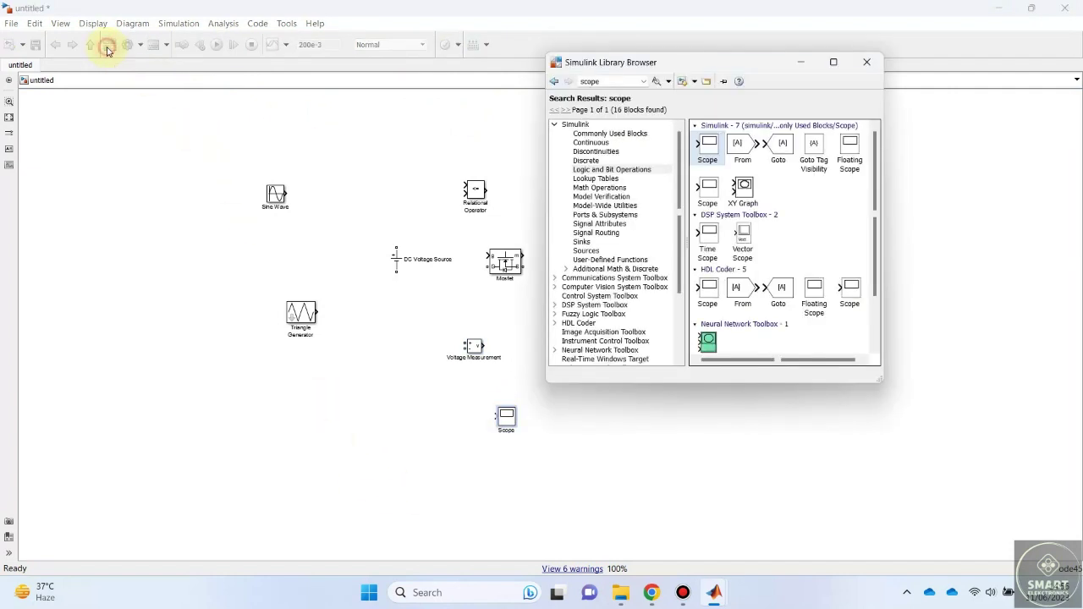
{"action": "left_click", "coordinate": [605, 82]}
{"action": "type", "text": "and"}
{"action": "key", "text": "Return"}
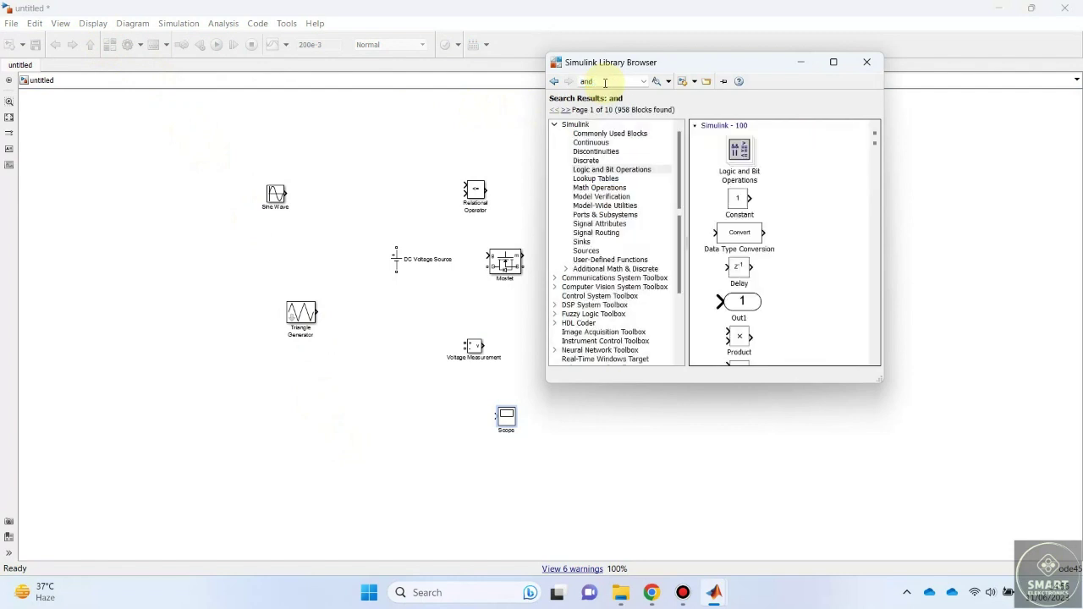
{"action": "double_click", "coordinate": [748, 157]}
{"action": "scroll", "coordinate": [757, 225], "scroll_direction": "down", "scroll_amount": 1}
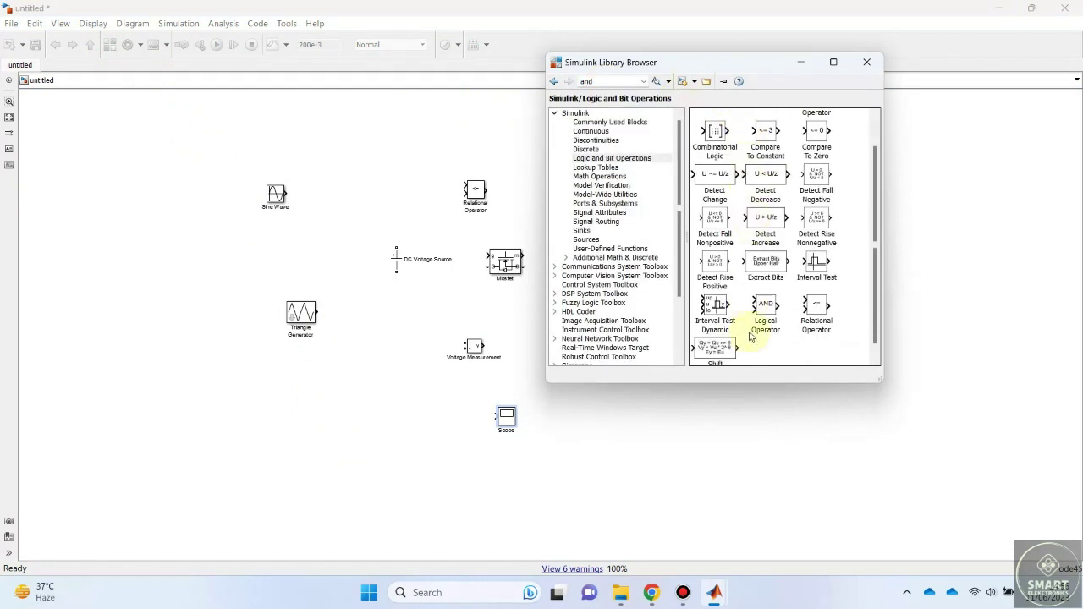
{"action": "left_click_drag", "start_coordinate": [763, 312], "coordinate": [432, 392]}
- Set the Logical Operator's operation to NOT
{"action": "double_click", "coordinate": [432, 392]}
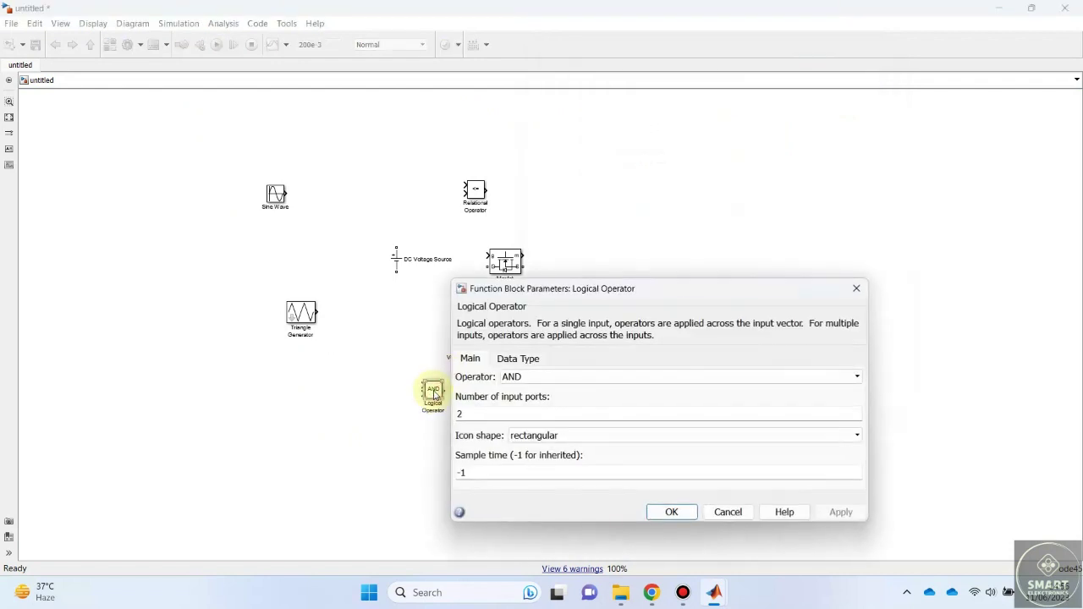
{"action": "left_click", "coordinate": [550, 374]}
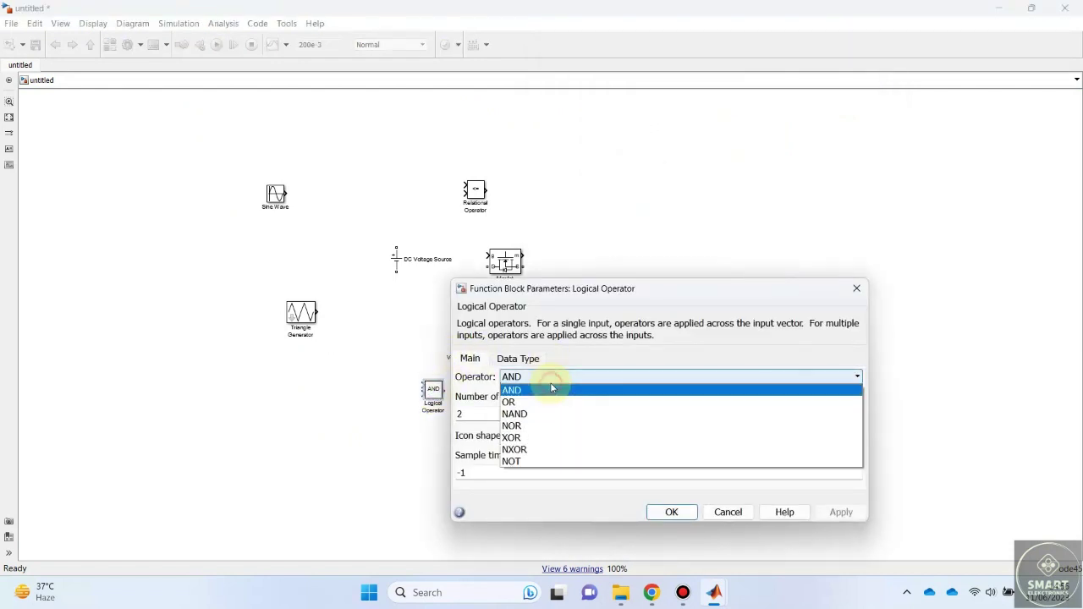
{"action": "left_click", "coordinate": [522, 459]}
{"action": "left_click", "coordinate": [684, 511]}
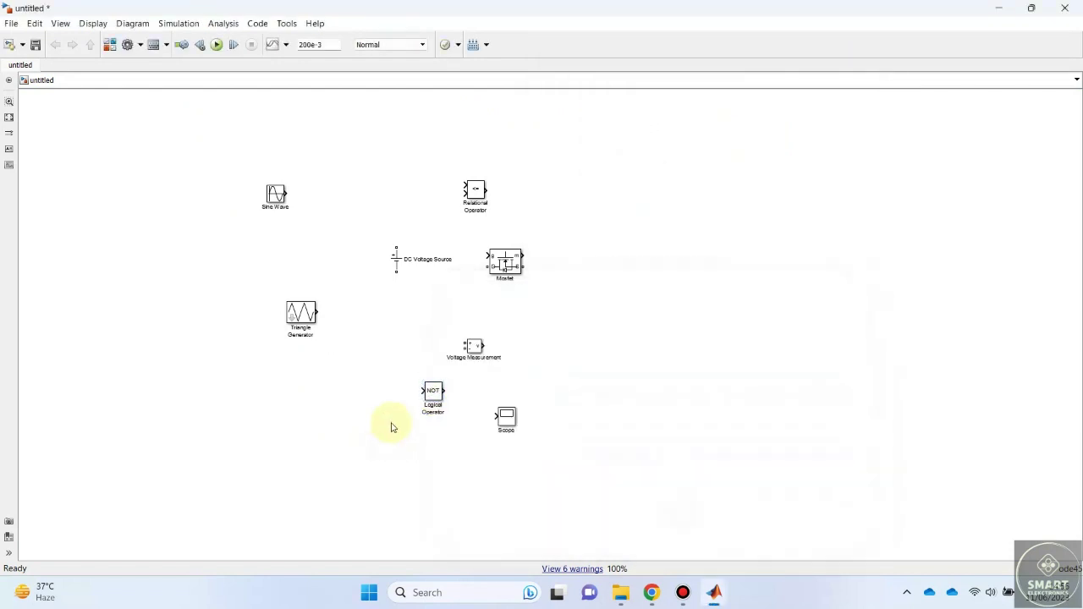
- Place a powergui block at the upper left of the canvas
{"action": "left_click", "coordinate": [110, 46]}
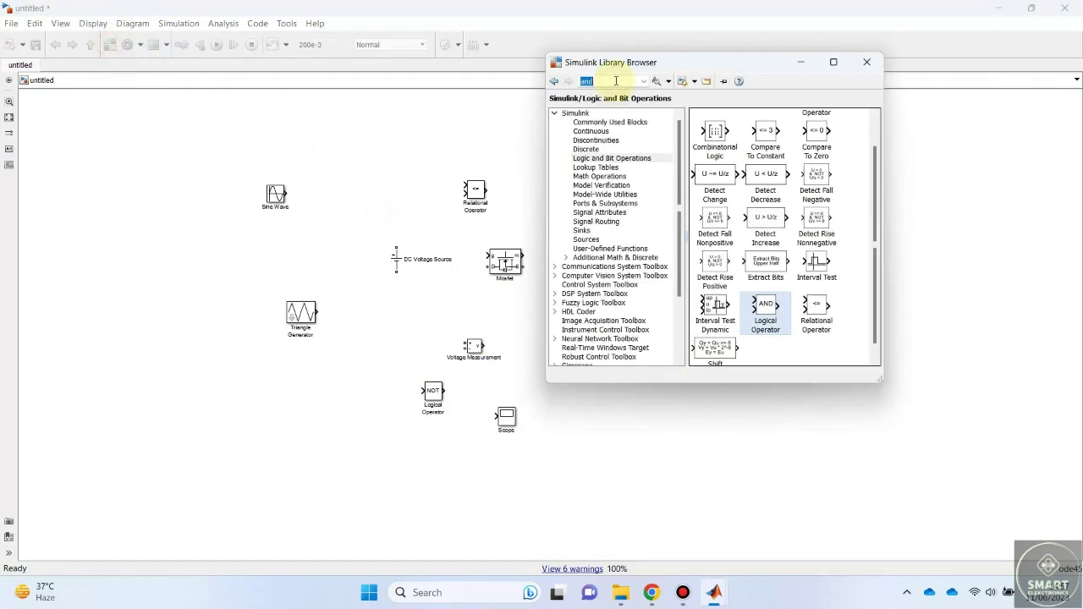
{"action": "left_click", "coordinate": [616, 80]}
{"action": "type", "text": "pow"}
{"action": "key", "text": "Return"}
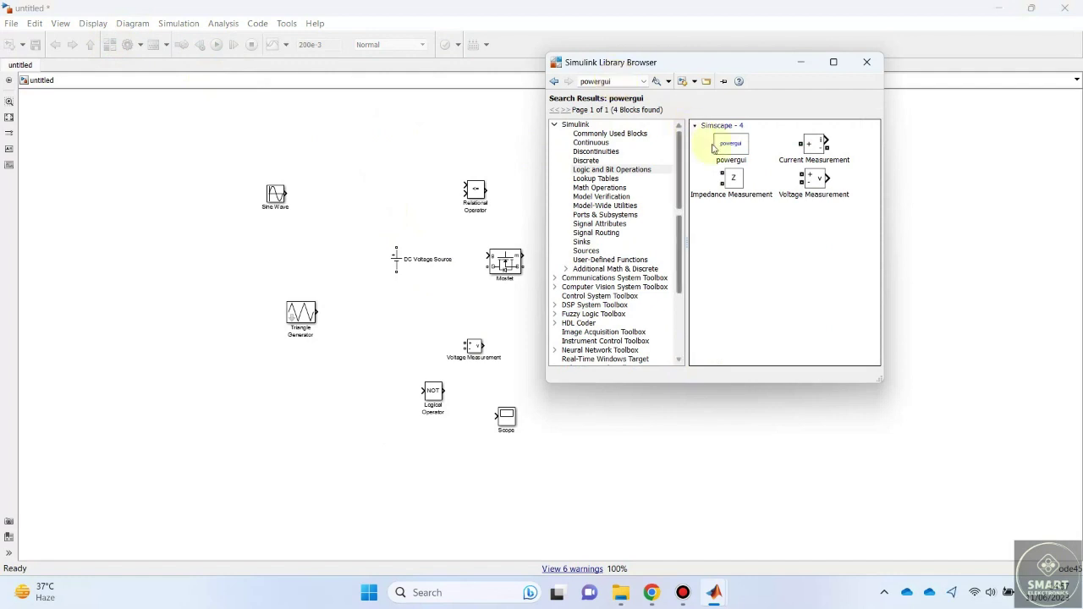
{"action": "left_click_drag", "start_coordinate": [731, 145], "coordinate": [227, 158]}
{"action": "left_click", "coordinate": [489, 277]}
- Rotate the Mosfet vertical and copy it into four MOSFETs, with the DC source between them
{"action": "key", "text": "ctrl+r"}
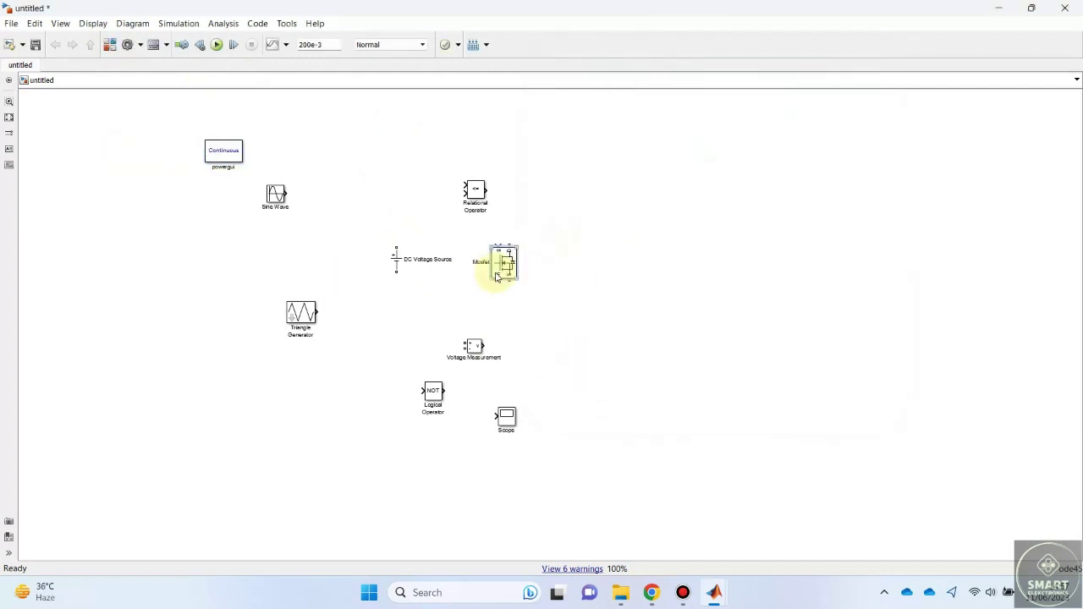
{"action": "left_click_drag", "start_coordinate": [497, 278], "coordinate": [577, 348]}
{"action": "left_click_drag", "start_coordinate": [578, 224], "coordinate": [699, 222]}
{"action": "left_click_drag", "start_coordinate": [580, 350], "coordinate": [699, 341]}
{"action": "left_click_drag", "start_coordinate": [474, 351], "coordinate": [668, 431]}
{"action": "left_click_drag", "start_coordinate": [398, 259], "coordinate": [483, 280]}
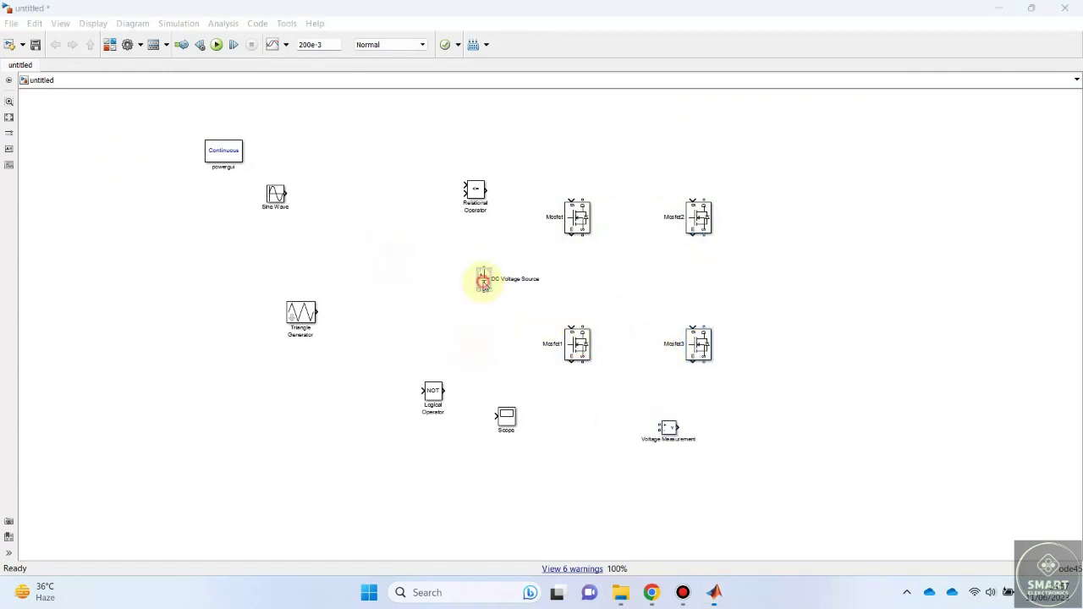
{"action": "double_click", "coordinate": [484, 285]}
{"action": "left_click", "coordinate": [544, 351]}
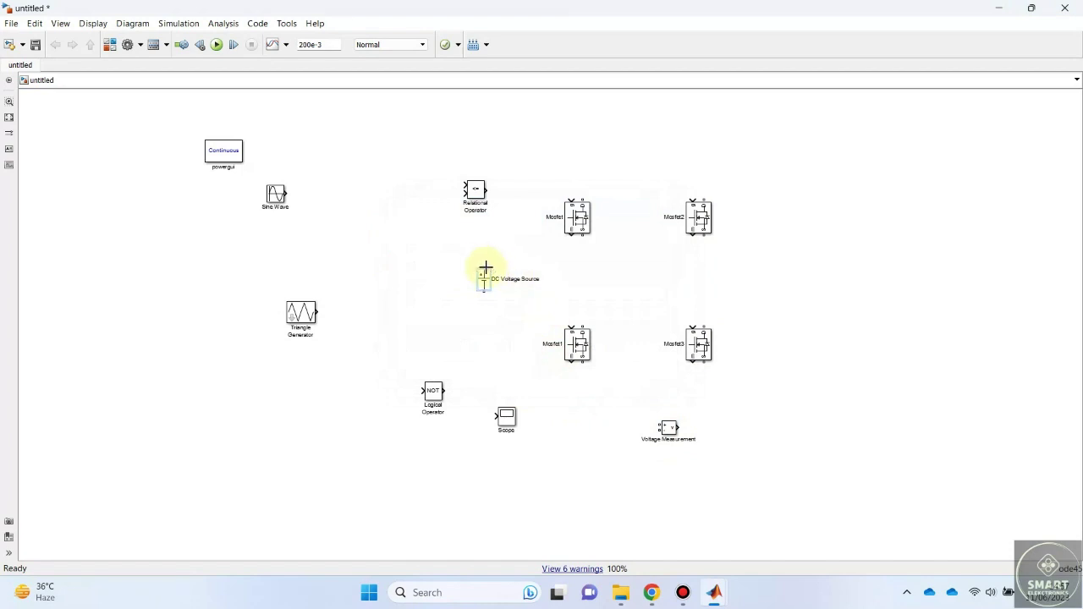
- Wire the DC source to top and bottom rails and connect each leg's upper and lower MOSFETs
{"action": "left_click_drag", "start_coordinate": [486, 269], "coordinate": [695, 203]}
{"action": "left_click_drag", "start_coordinate": [470, 191], "coordinate": [417, 203]}
{"action": "left_click_drag", "start_coordinate": [492, 216], "coordinate": [485, 218]}
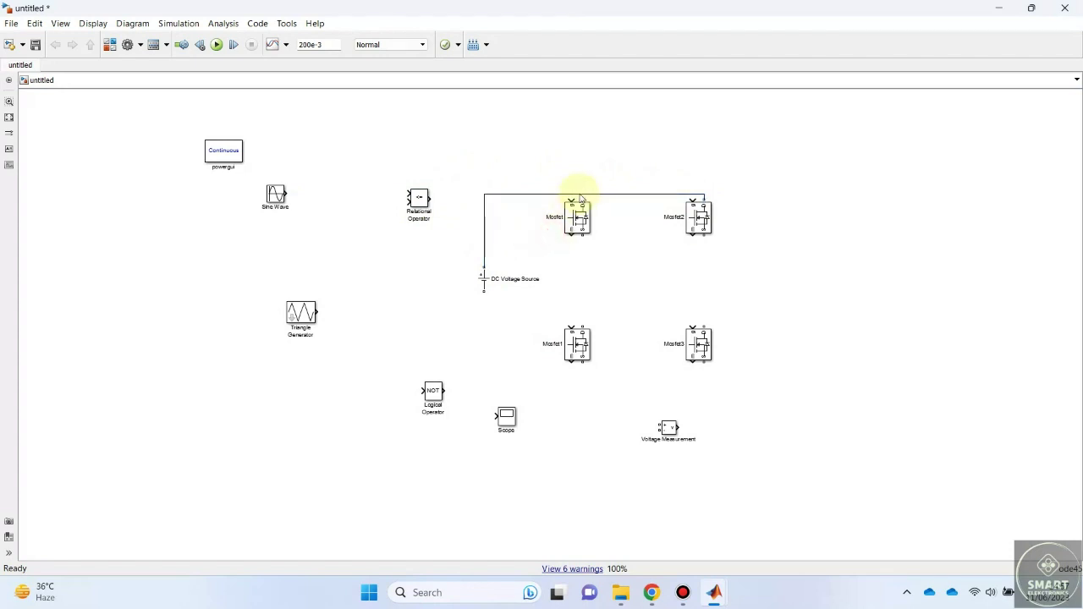
{"action": "left_click_drag", "start_coordinate": [579, 194], "coordinate": [582, 174]}
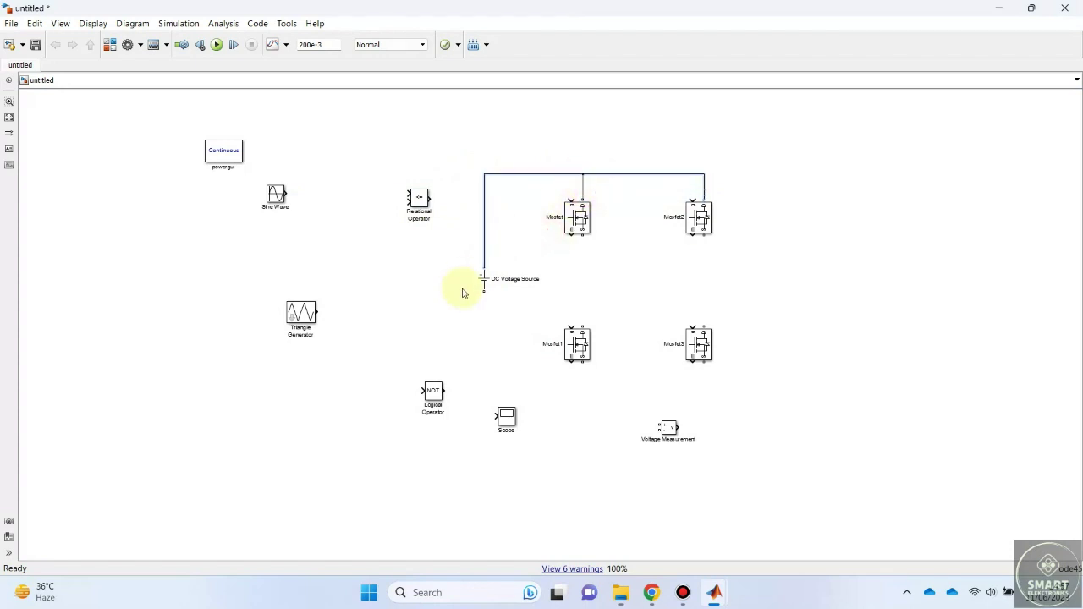
{"action": "left_click_drag", "start_coordinate": [484, 291], "coordinate": [582, 364]}
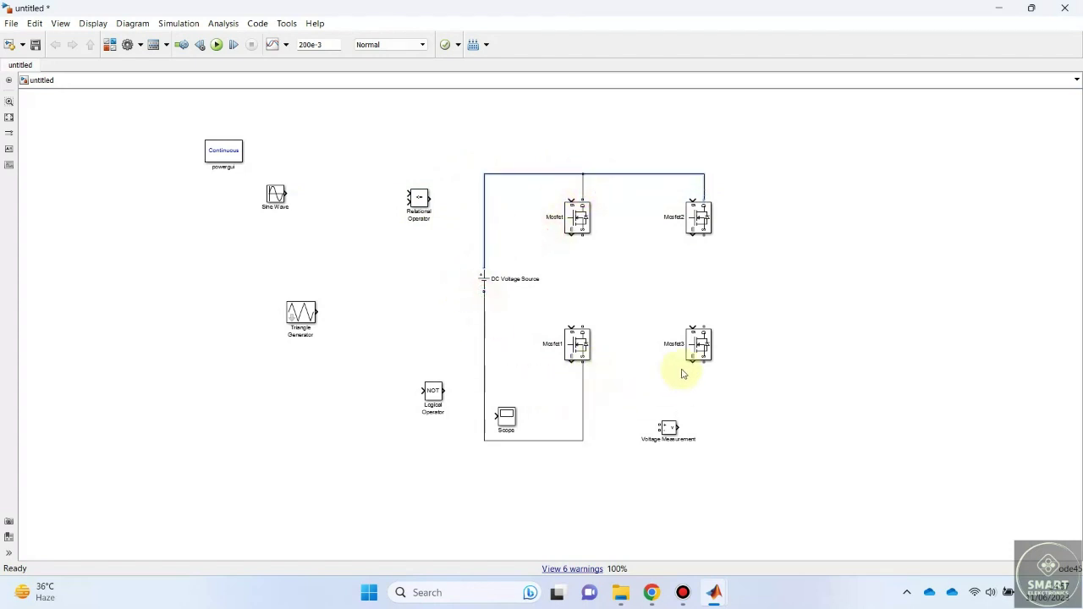
{"action": "left_click_drag", "start_coordinate": [698, 361], "coordinate": [582, 388]}
{"action": "left_click_drag", "start_coordinate": [524, 440], "coordinate": [524, 388]}
{"action": "left_click", "coordinate": [585, 453]}
{"action": "left_click_drag", "start_coordinate": [581, 235], "coordinate": [581, 325]}
{"action": "left_click_drag", "start_coordinate": [704, 236], "coordinate": [702, 331]}
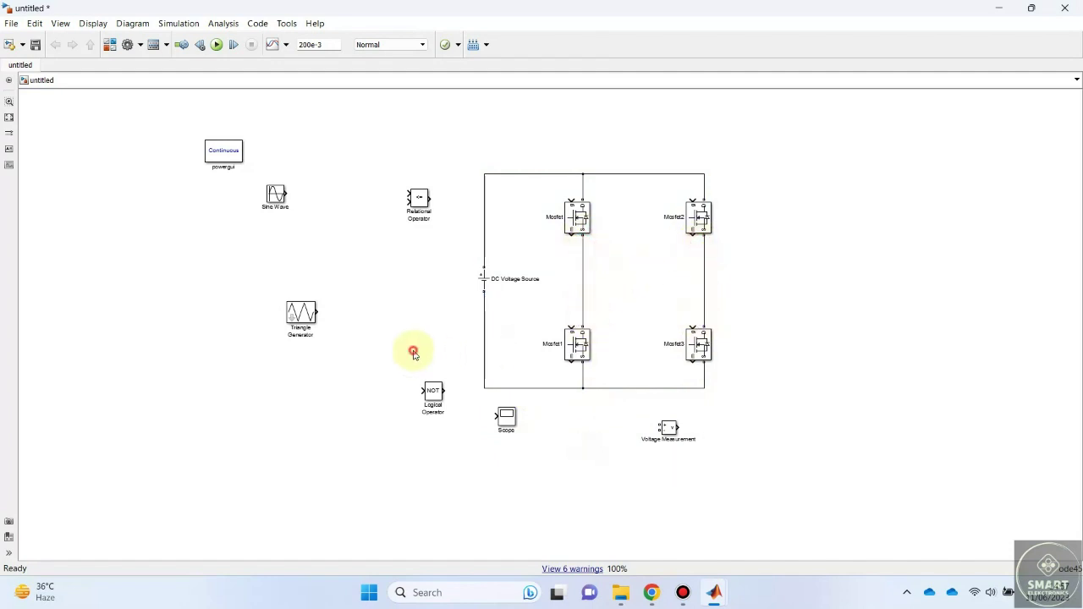
- Add a Series RLC Branch set to R with 10 ohms and wire it between the two legs
{"action": "left_click", "coordinate": [110, 44]}
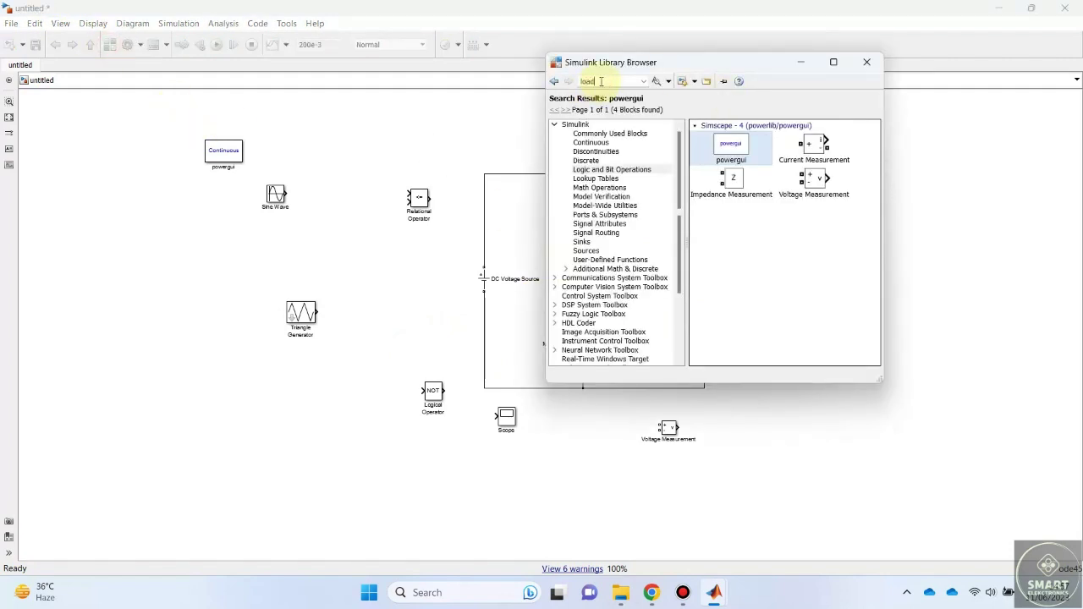
{"action": "left_click", "coordinate": [600, 81]}
{"action": "type", "text": "rlc"}
{"action": "key", "text": "Return"}
{"action": "left_click_drag", "start_coordinate": [817, 222], "coordinate": [974, 292]}
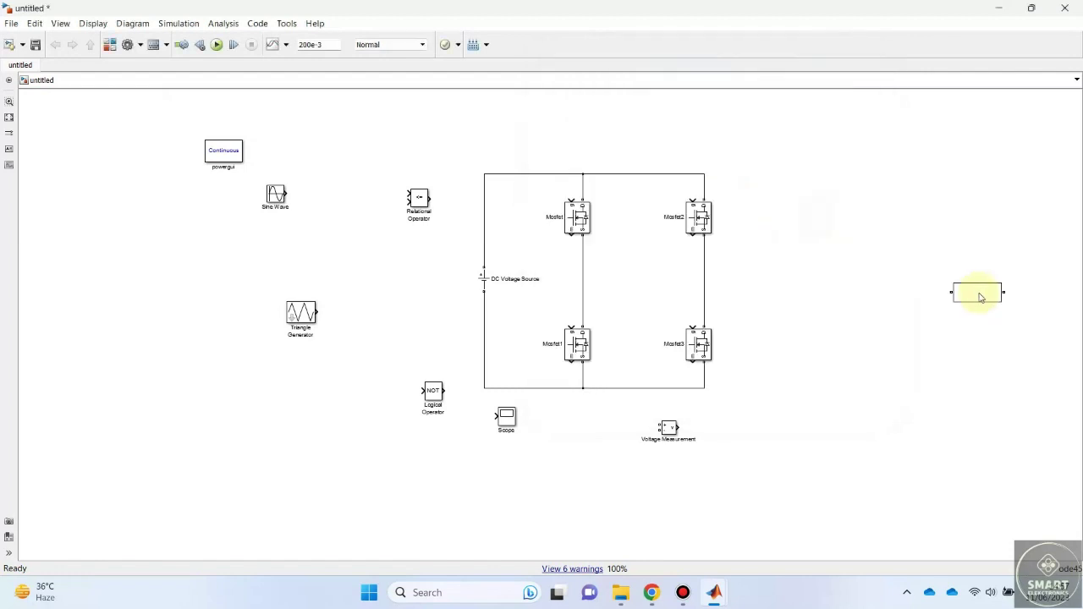
{"action": "double_click", "coordinate": [975, 292]}
{"action": "left_click", "coordinate": [593, 225]}
{"action": "left_click", "coordinate": [556, 249]}
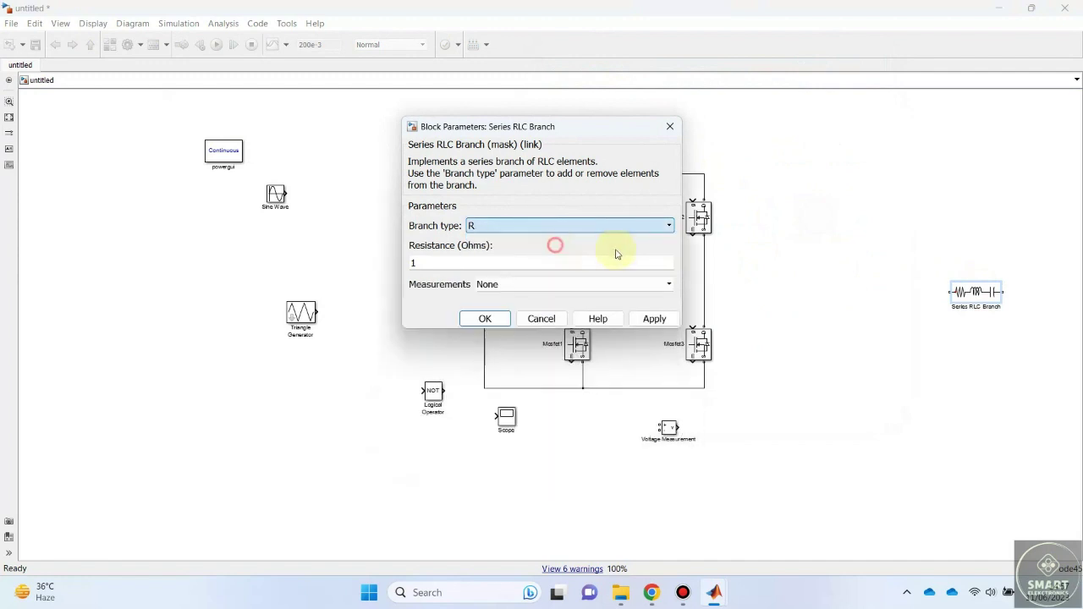
{"action": "type", "text": "10"}
{"action": "key", "text": "Return"}
{"action": "left_click_drag", "start_coordinate": [980, 296], "coordinate": [585, 280]}
{"action": "left_click_drag", "start_coordinate": [665, 280], "coordinate": [704, 281]}
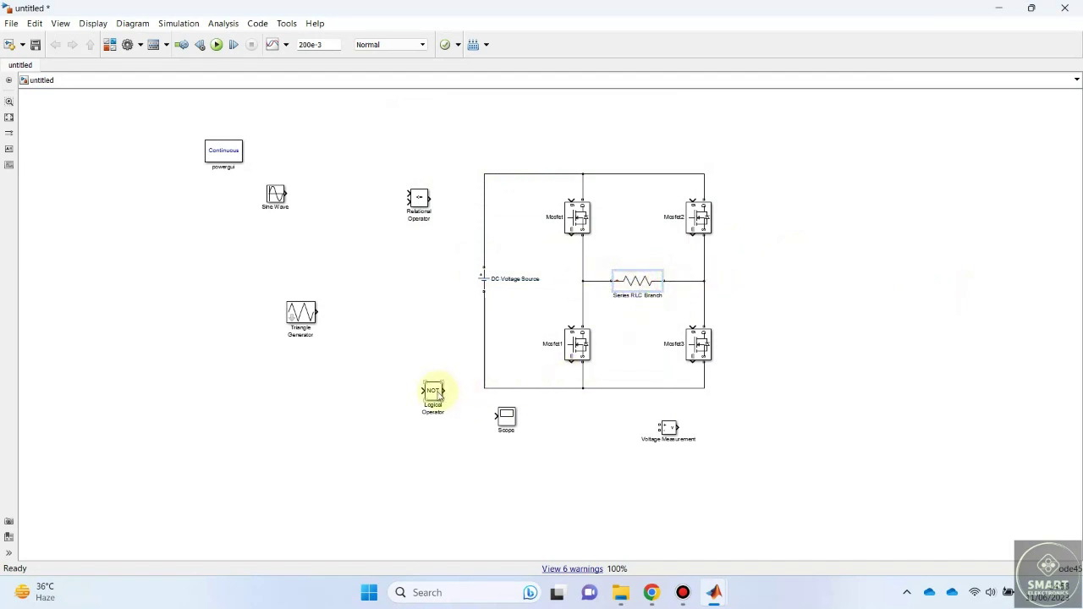
- Connect the Voltage Measurement across the resistor and feed it into the Scope
{"action": "left_click_drag", "start_coordinate": [669, 428], "coordinate": [598, 279]}
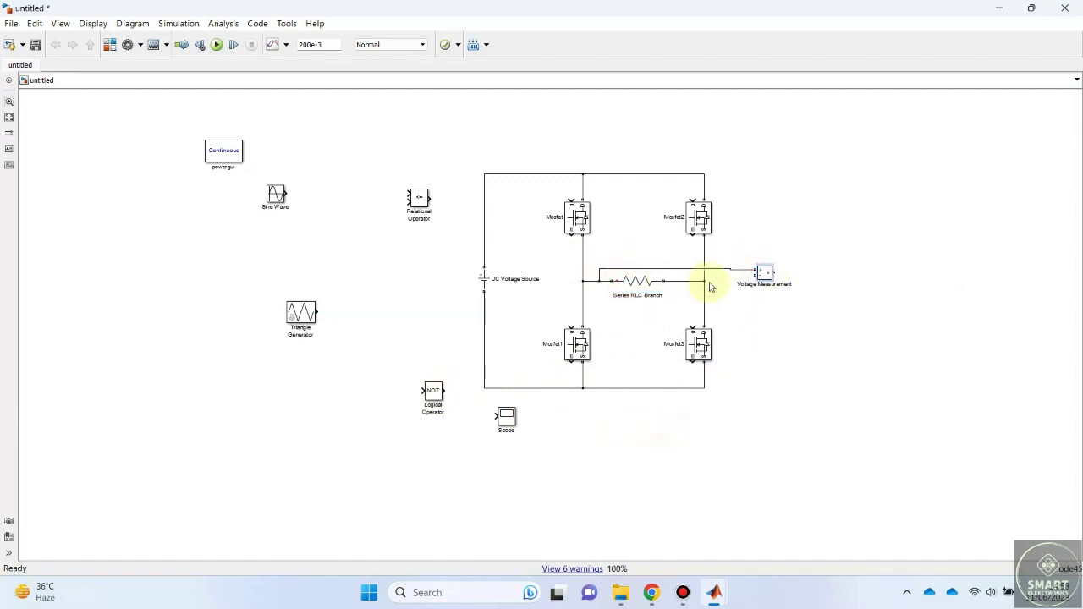
{"action": "left_click_drag", "start_coordinate": [756, 273], "coordinate": [679, 280]}
{"action": "left_click_drag", "start_coordinate": [505, 418], "coordinate": [825, 281]}
- In the Scope's Style settings, change the axes colour and make the axes lines black
{"action": "double_click", "coordinate": [813, 275]}
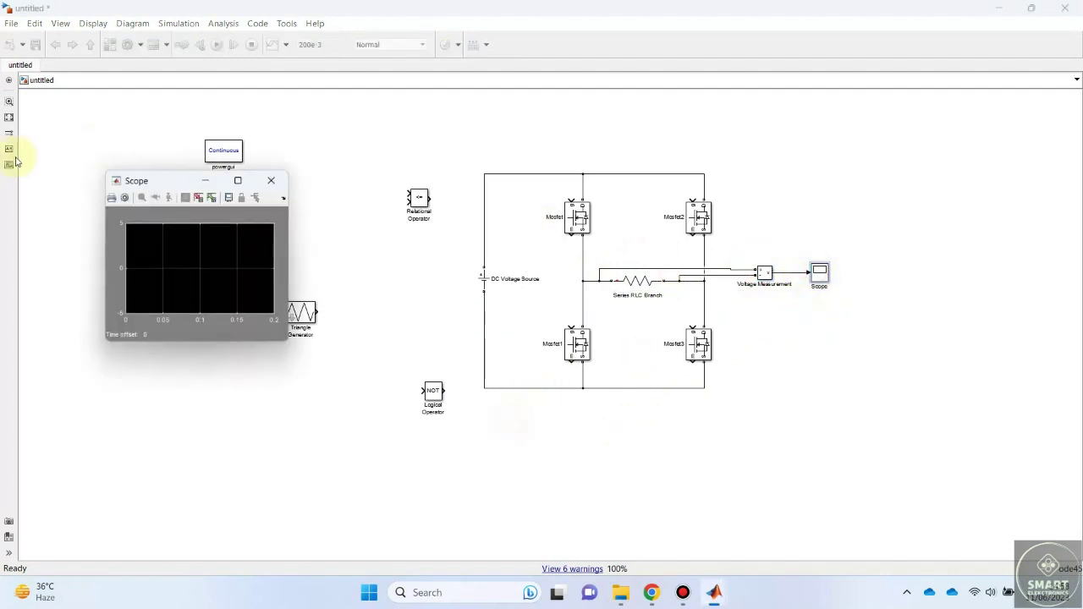
{"action": "left_click", "coordinate": [126, 198]}
{"action": "left_click", "coordinate": [176, 223]}
{"action": "left_click", "coordinate": [154, 222]}
{"action": "left_click", "coordinate": [163, 244]}
{"action": "left_click", "coordinate": [177, 224]}
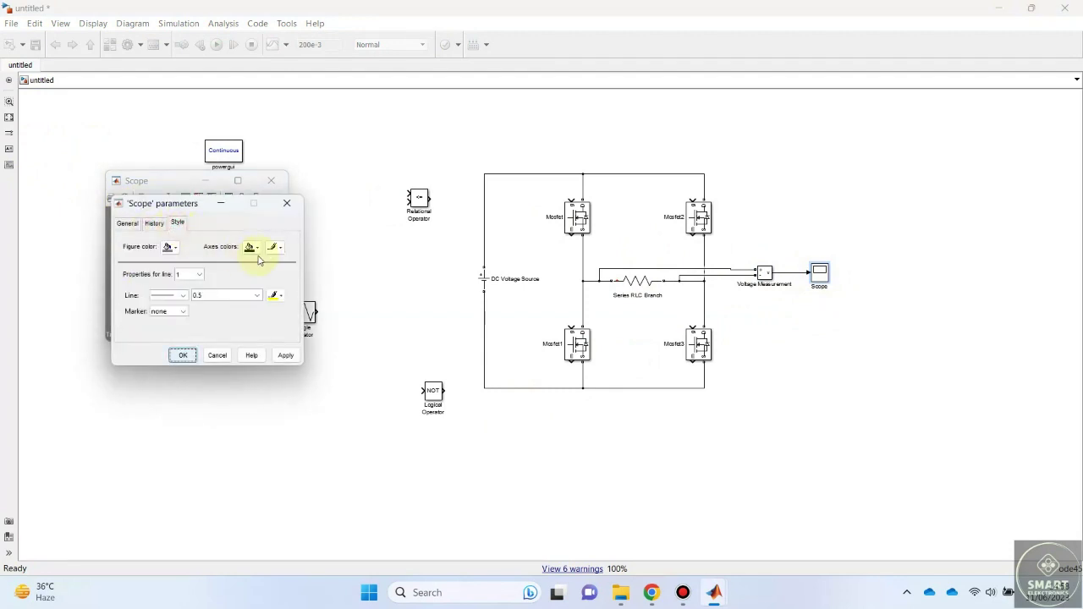
{"action": "left_click", "coordinate": [247, 248]}
{"action": "left_click", "coordinate": [266, 258]}
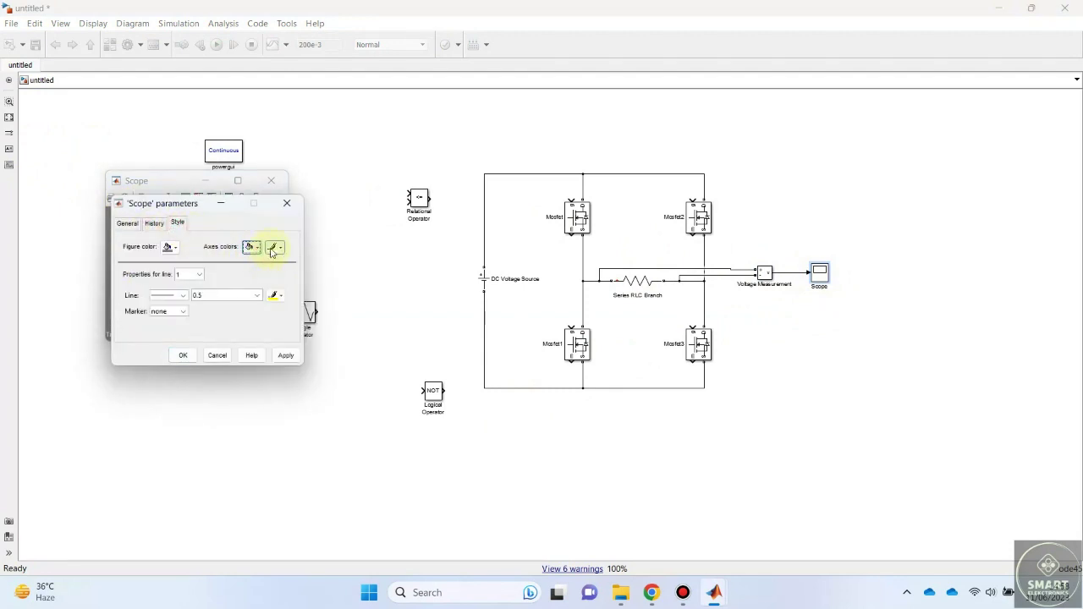
{"action": "left_click", "coordinate": [272, 247]}
{"action": "left_click", "coordinate": [270, 264]}
- Set the figure background colour, a red signal line of width 2.0, and apply the style
{"action": "left_click", "coordinate": [168, 247]}
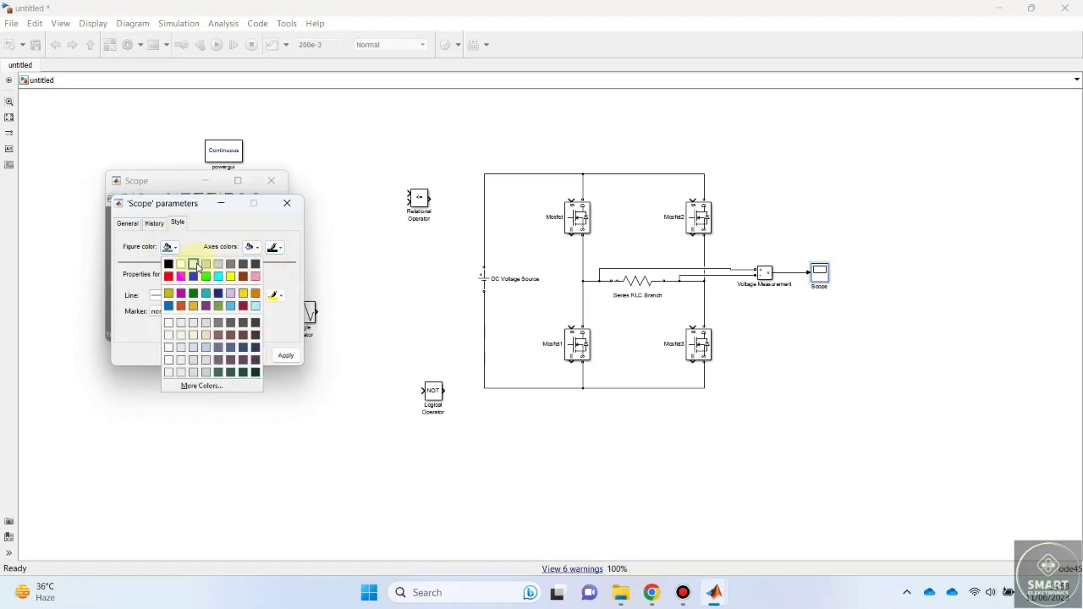
{"action": "left_click", "coordinate": [195, 264]}
{"action": "left_click", "coordinate": [273, 297]}
{"action": "left_click", "coordinate": [273, 307]}
{"action": "left_click", "coordinate": [274, 296]}
{"action": "left_click", "coordinate": [273, 296]}
{"action": "left_click", "coordinate": [256, 295]}
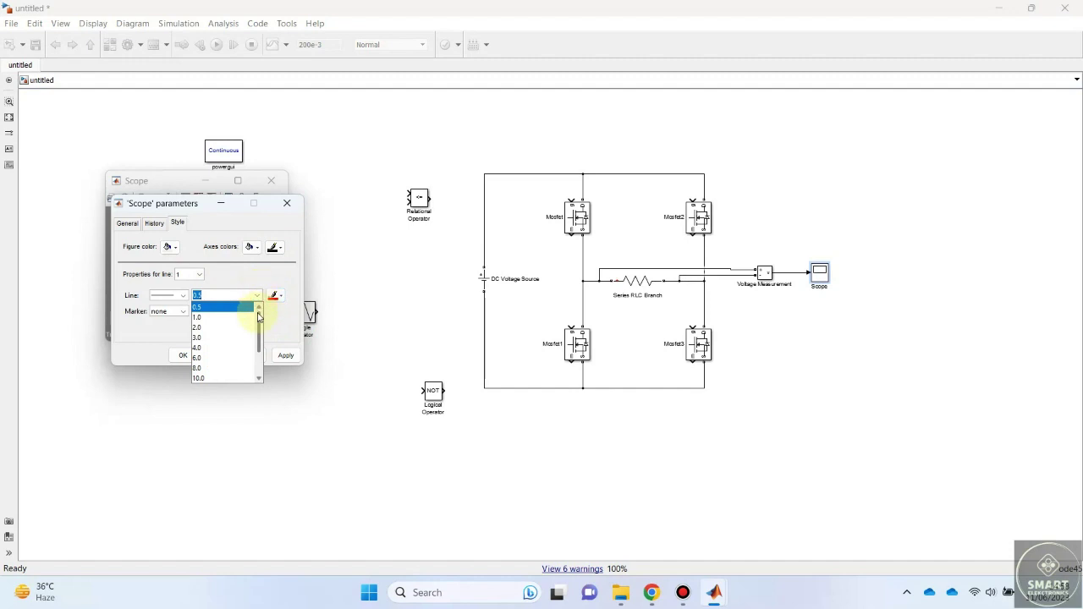
{"action": "left_click", "coordinate": [215, 328]}
{"action": "left_click", "coordinate": [285, 355]}
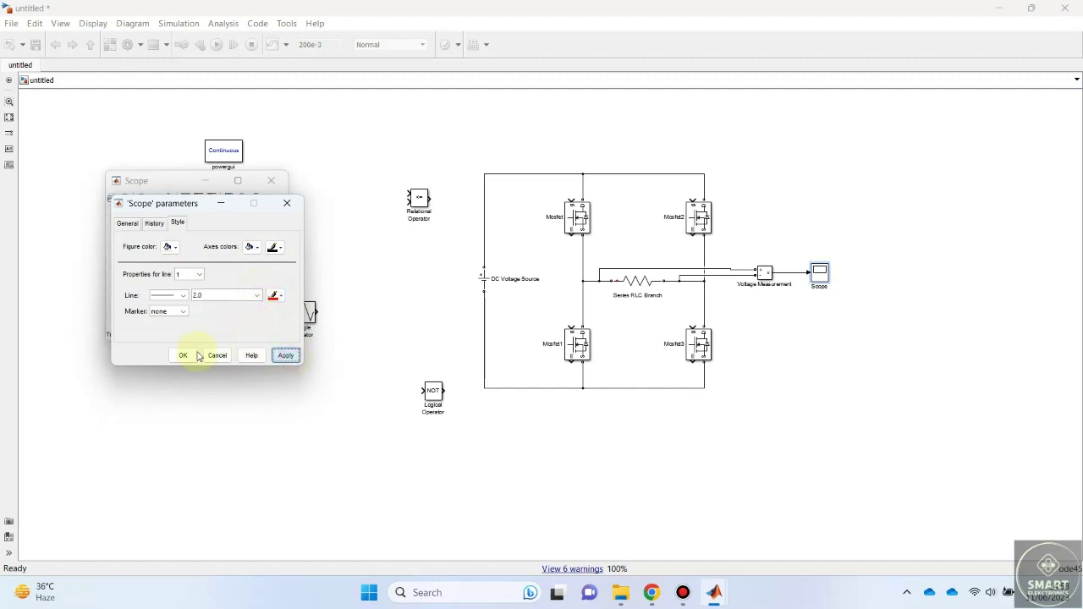
{"action": "left_click", "coordinate": [194, 355]}
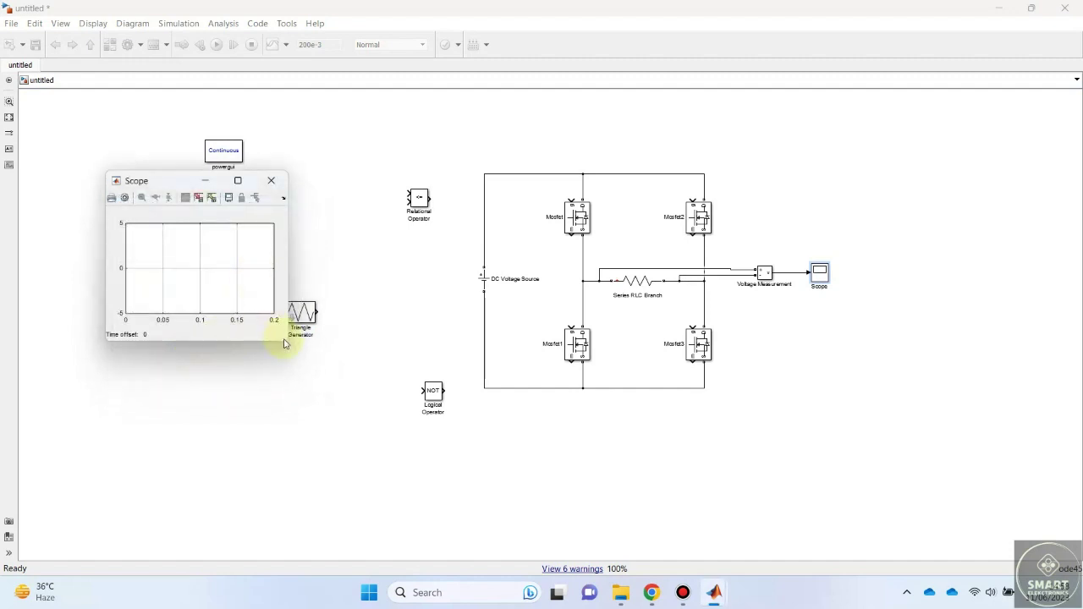
- Set the Relational Operator to a greater-than (>) comparison
{"action": "left_click_drag", "start_coordinate": [290, 342], "coordinate": [602, 496]}
{"action": "left_click", "coordinate": [605, 182]}
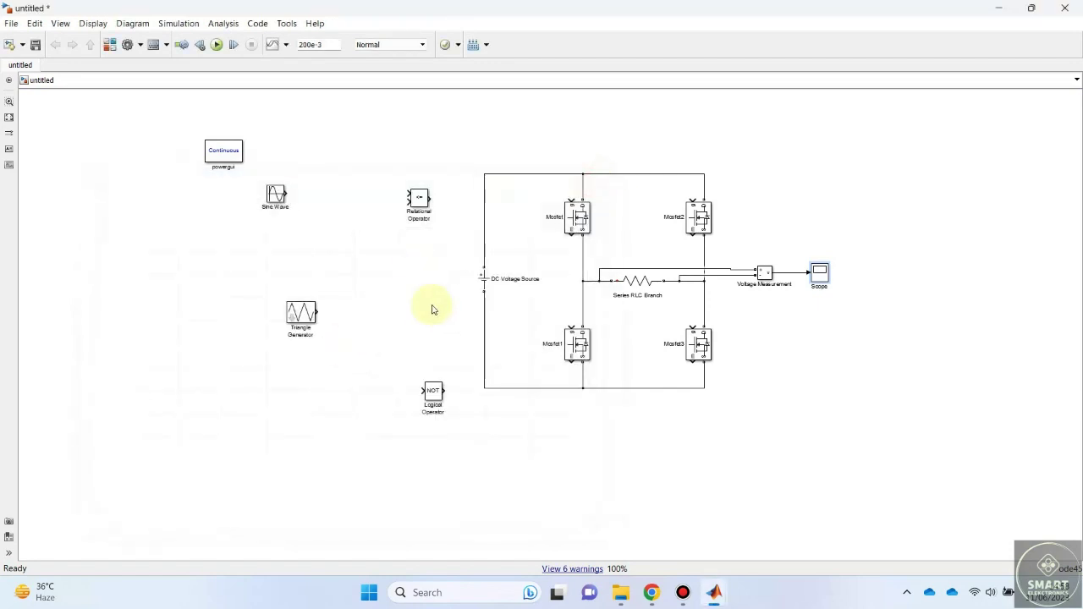
{"action": "left_click_drag", "start_coordinate": [423, 202], "coordinate": [429, 286]}
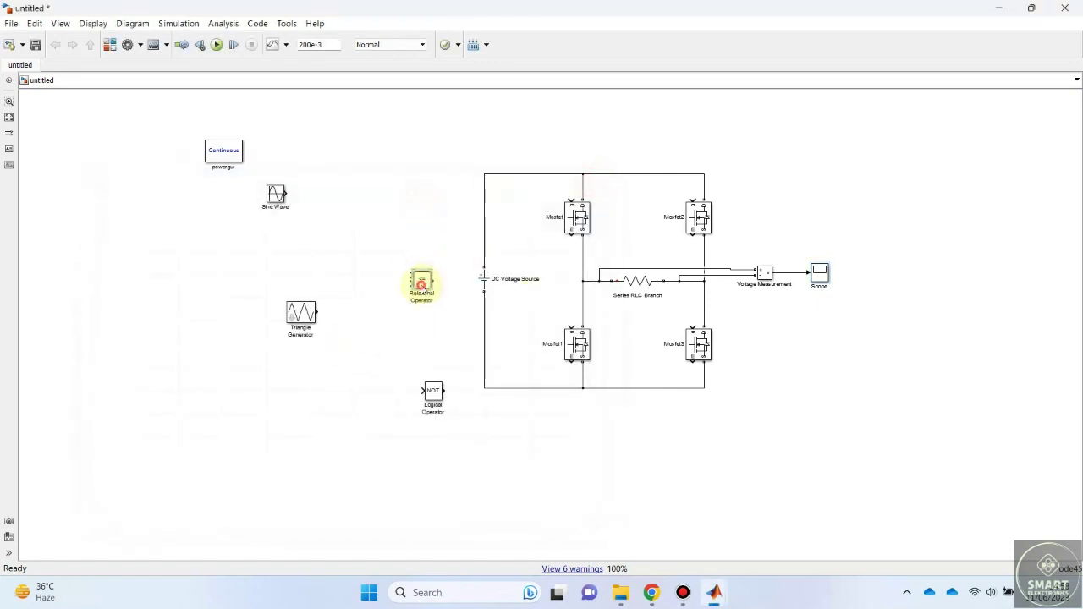
{"action": "double_click", "coordinate": [421, 287]}
{"action": "left_click", "coordinate": [575, 286]}
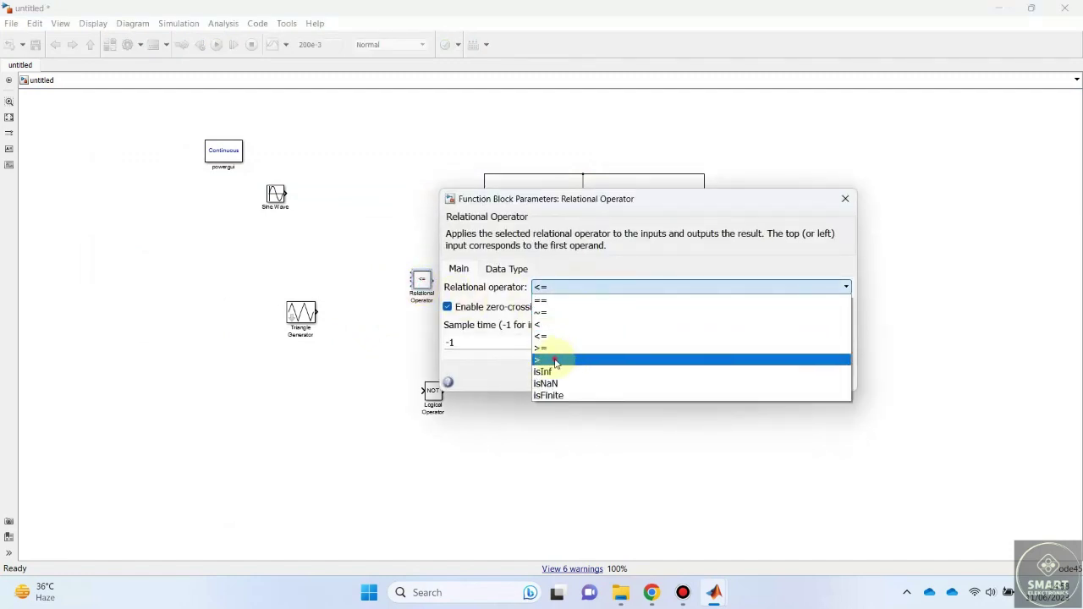
{"action": "left_click", "coordinate": [555, 360]}
{"action": "left_click", "coordinate": [660, 381]}
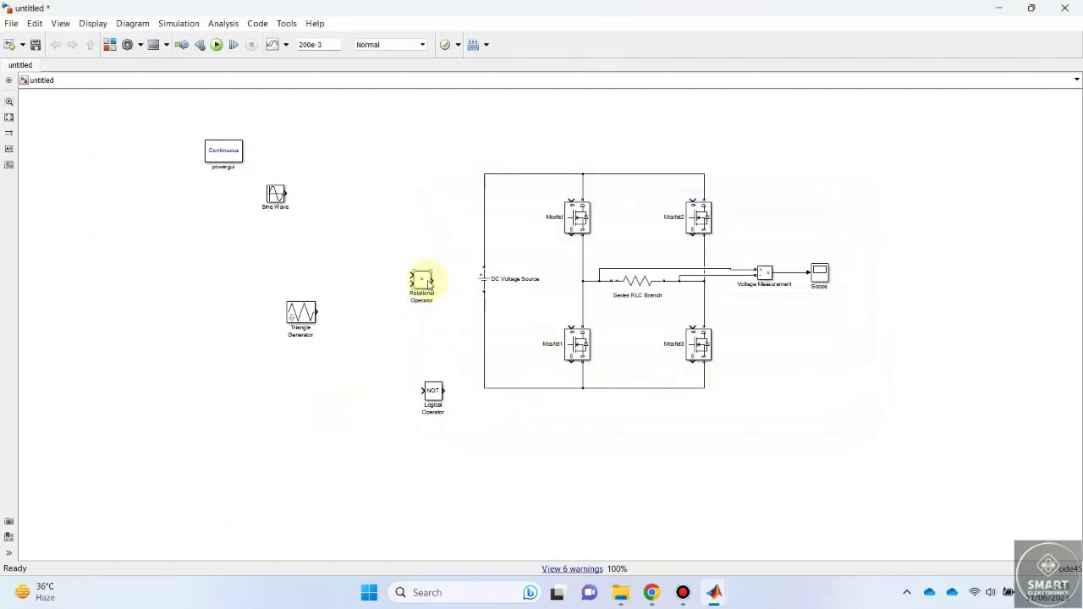
{"action": "left_click_drag", "start_coordinate": [429, 284], "coordinate": [428, 249]}
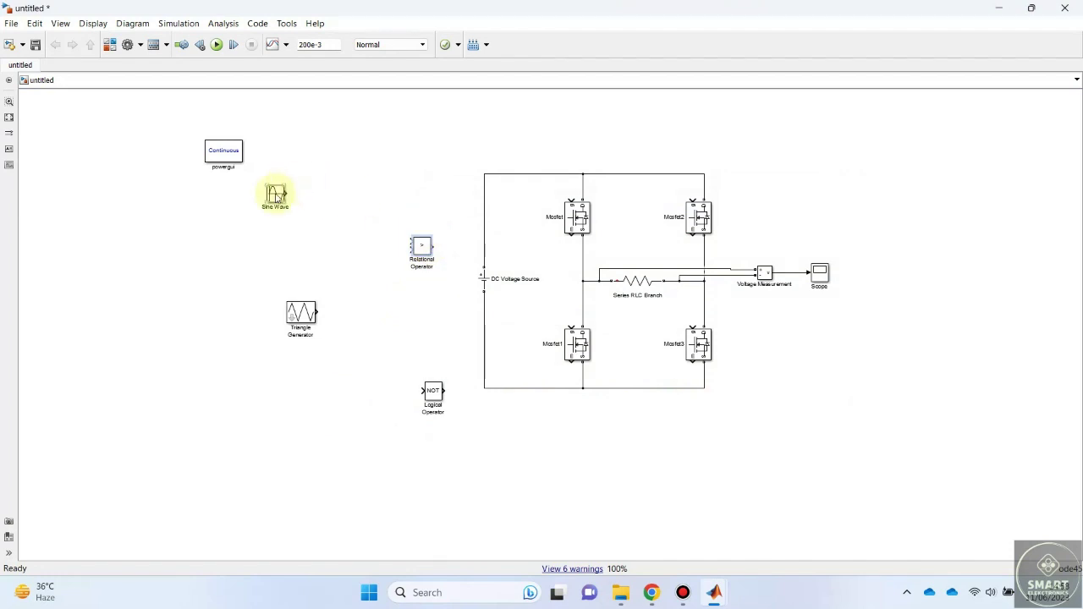
- Move the Sine Wave and Triangle Generator close to the comparator
{"action": "left_click_drag", "start_coordinate": [274, 195], "coordinate": [321, 220]}
{"action": "double_click", "coordinate": [300, 313]}
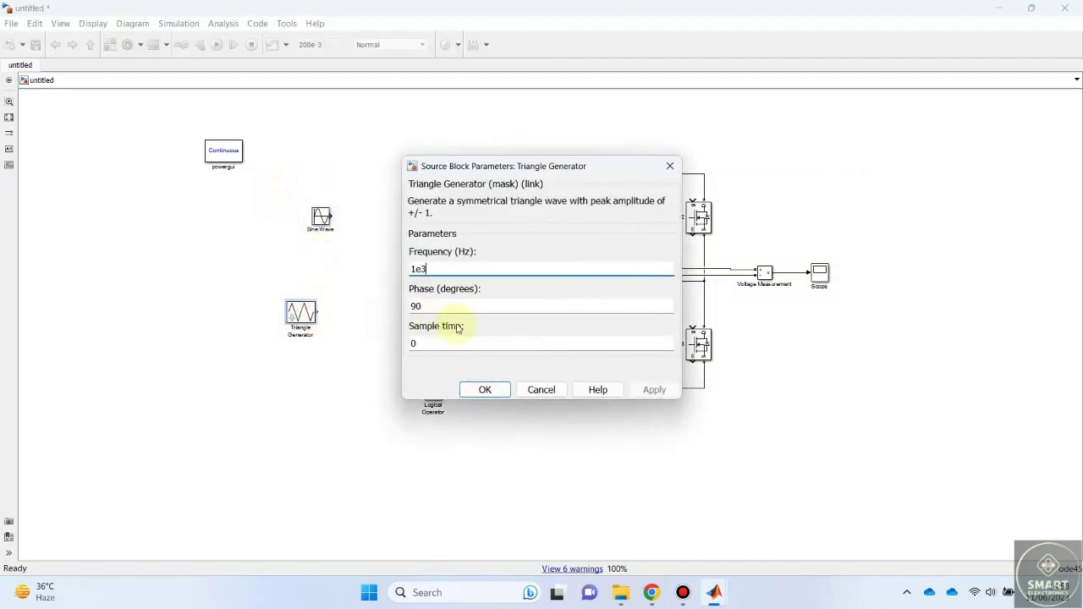
{"action": "left_click", "coordinate": [529, 389]}
{"action": "left_click_drag", "start_coordinate": [313, 315], "coordinate": [356, 301]}
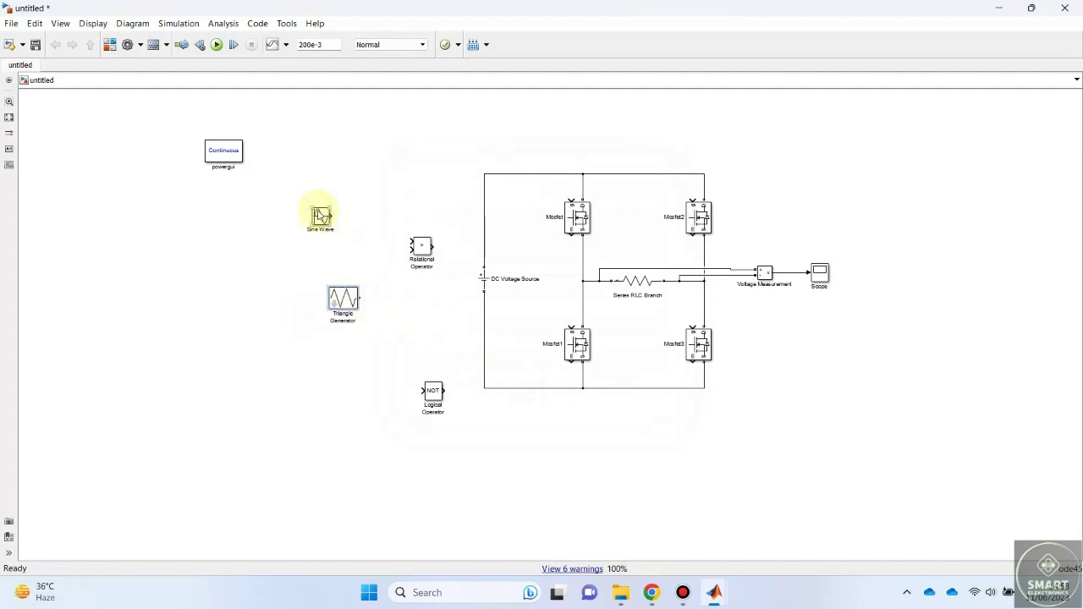
- Set the Sine Wave frequency to 2*pi*50 rad/s
{"action": "double_click", "coordinate": [320, 217]}
{"action": "left_click_drag", "start_coordinate": [650, 320], "coordinate": [648, 381]}
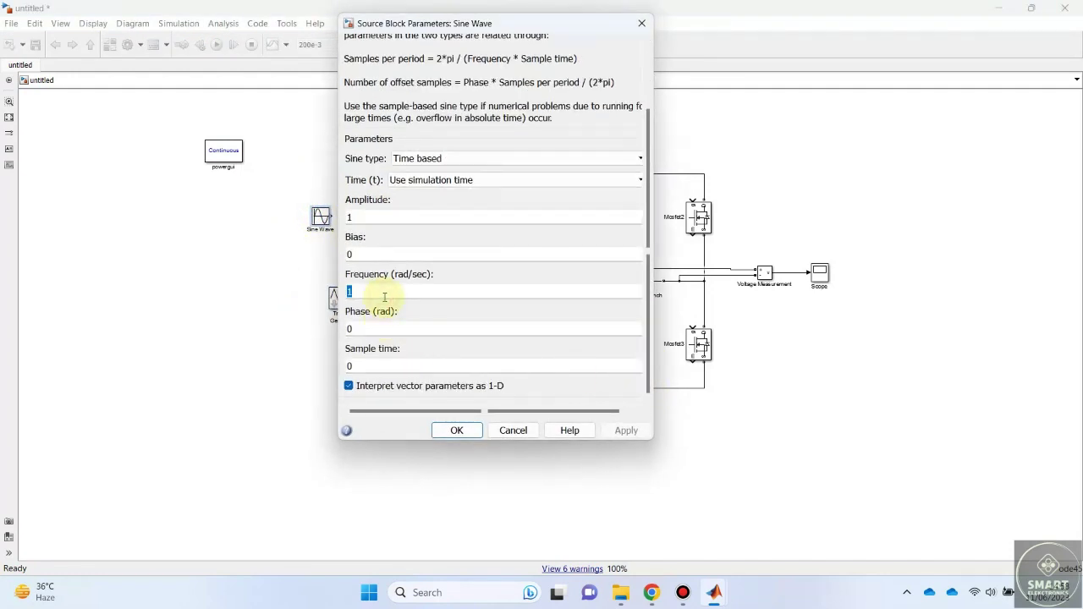
{"action": "type", "text": "2*pi*50"}
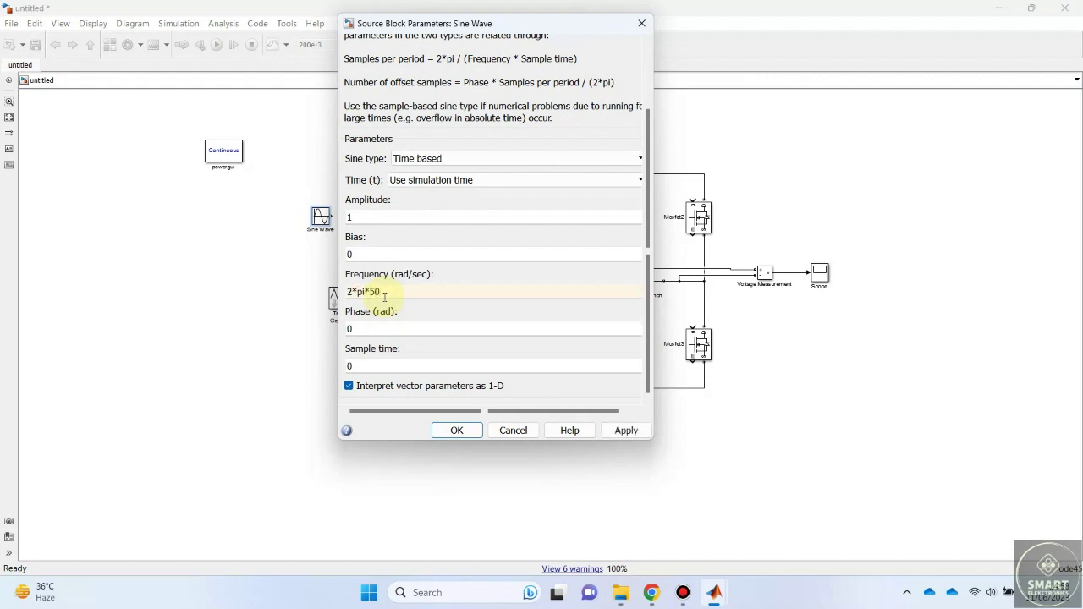
{"action": "left_click", "coordinate": [442, 294]}
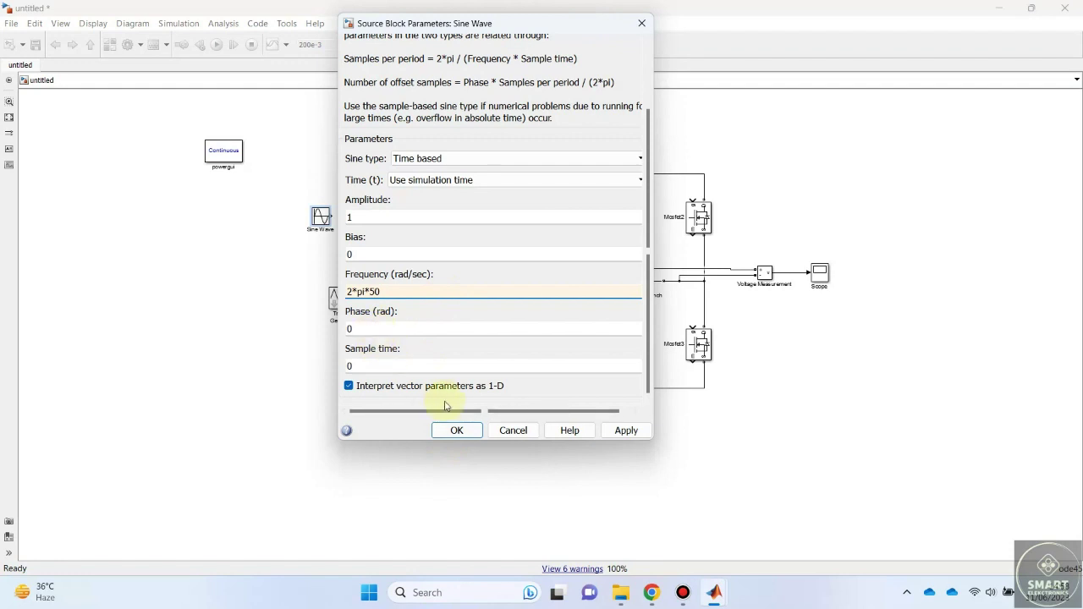
{"action": "left_click", "coordinate": [457, 430]}
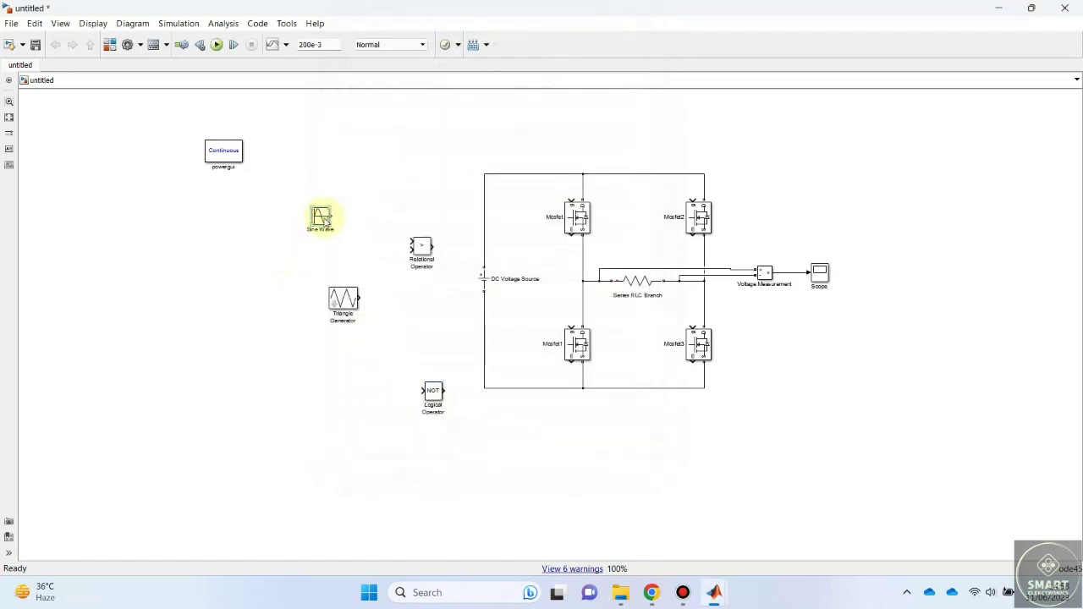
- Copy the Sine Wave as Sine Wave1 and give it a phase of pi
{"action": "left_click_drag", "start_coordinate": [326, 218], "coordinate": [318, 355]}
{"action": "double_click", "coordinate": [320, 354]}
{"action": "left_click_drag", "start_coordinate": [647, 380], "coordinate": [648, 478]}
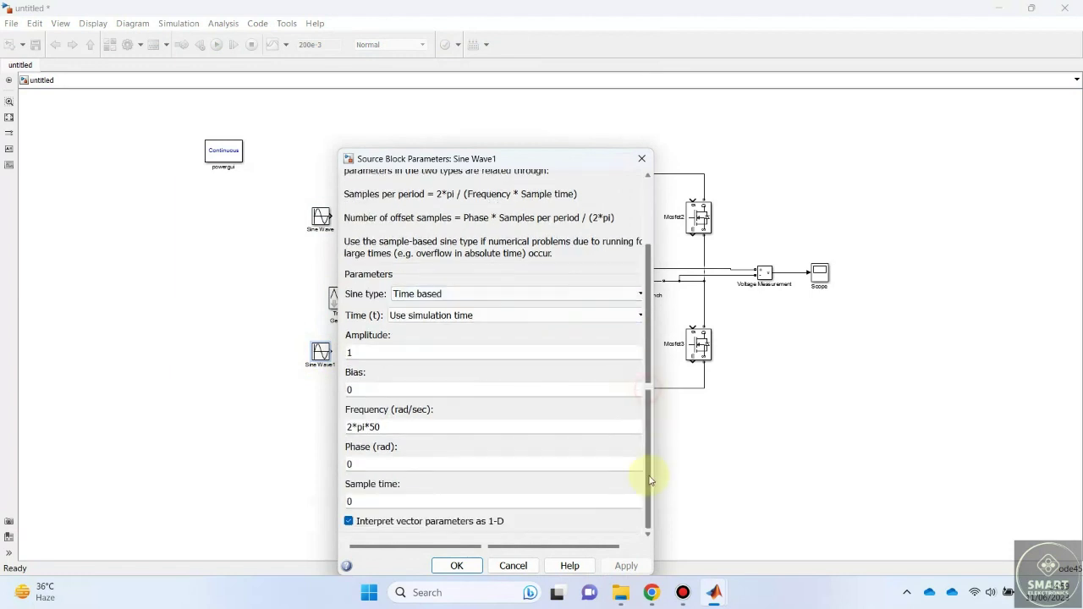
{"action": "double_click", "coordinate": [408, 464]}
{"action": "type", "text": "pi"}
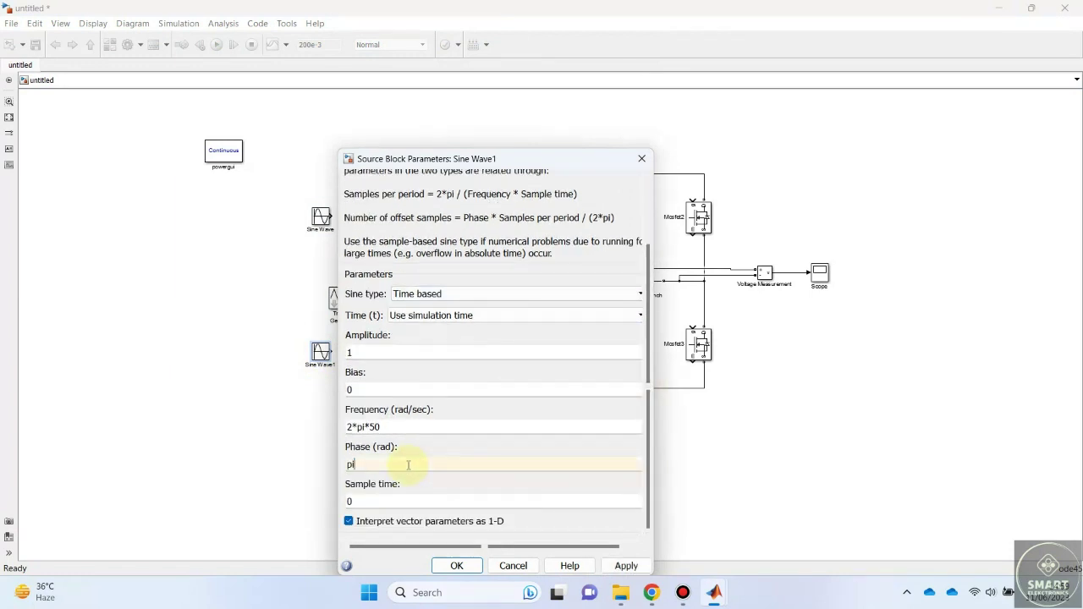
{"action": "left_click", "coordinate": [457, 565]}
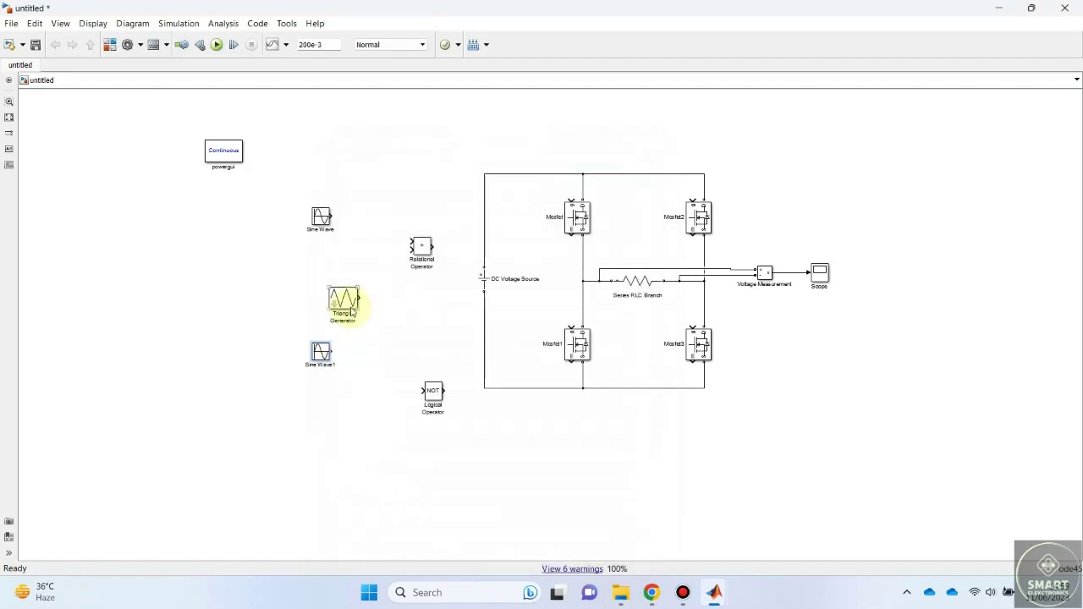
- Duplicate the Relational Operator and wire each sine and the triangle into the comparators
{"action": "left_click_drag", "start_coordinate": [351, 303], "coordinate": [309, 286]}
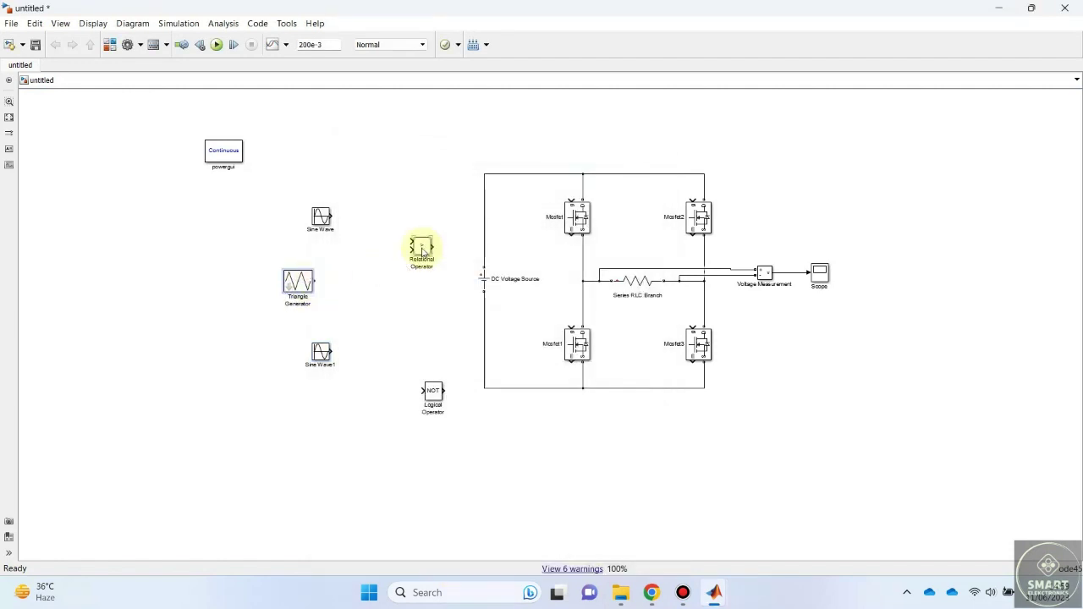
{"action": "left_click_drag", "start_coordinate": [422, 250], "coordinate": [421, 326]}
{"action": "left_click_drag", "start_coordinate": [421, 244], "coordinate": [374, 222]}
{"action": "left_click_drag", "start_coordinate": [421, 324], "coordinate": [333, 351]}
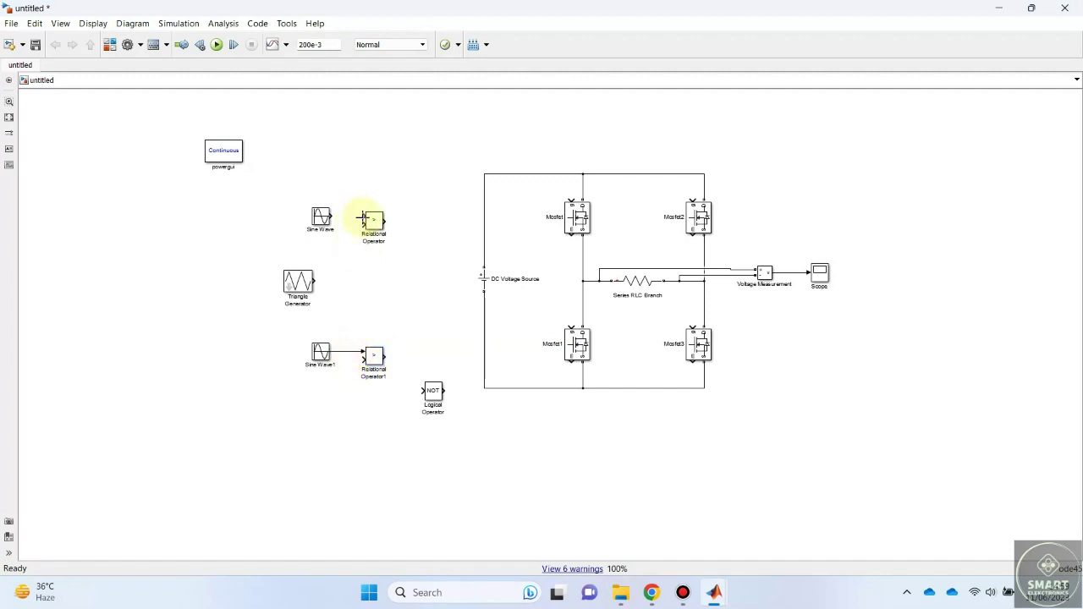
{"action": "left_click_drag", "start_coordinate": [362, 218], "coordinate": [312, 280]}
{"action": "left_click_drag", "start_coordinate": [359, 359], "coordinate": [347, 279]}
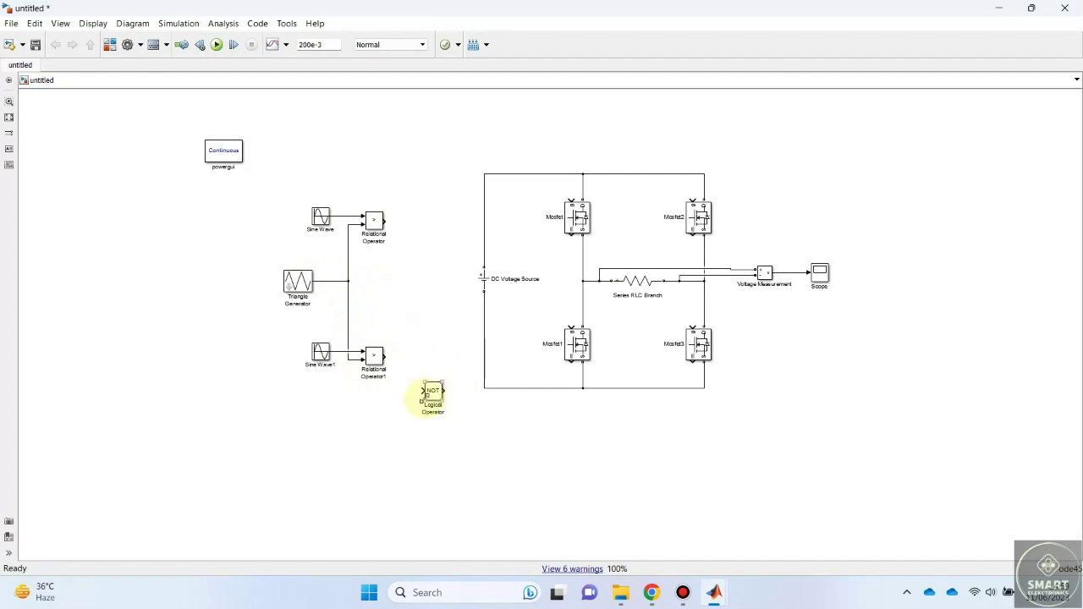
{"action": "left_click_drag", "start_coordinate": [427, 397], "coordinate": [396, 265]}
- Drive Mosfet and Mosfet2 gates from the comparators, Mosfet1 and Mosfet3 via NOT copies
{"action": "left_click_drag", "start_coordinate": [386, 220], "coordinate": [564, 200]}
{"action": "mouse_move", "coordinate": [396, 264]}
{"action": "left_mouse_down"}
{"action": "mouse_move", "coordinate": [423, 251]}
{"action": "mouse_move", "coordinate": [386, 214]}
{"action": "left_mouse_up"}
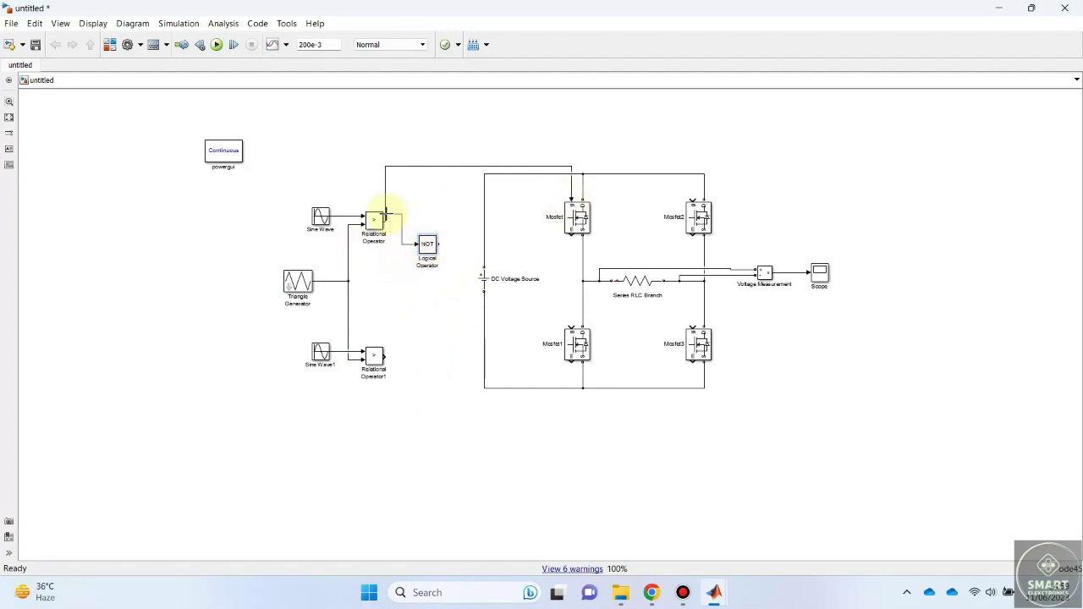
{"action": "mouse_move", "coordinate": [437, 243]}
{"action": "left_mouse_down"}
{"action": "mouse_move", "coordinate": [537, 326]}
{"action": "mouse_move", "coordinate": [565, 324]}
{"action": "left_mouse_up"}
{"action": "left_click_drag", "start_coordinate": [383, 356], "coordinate": [685, 204]}
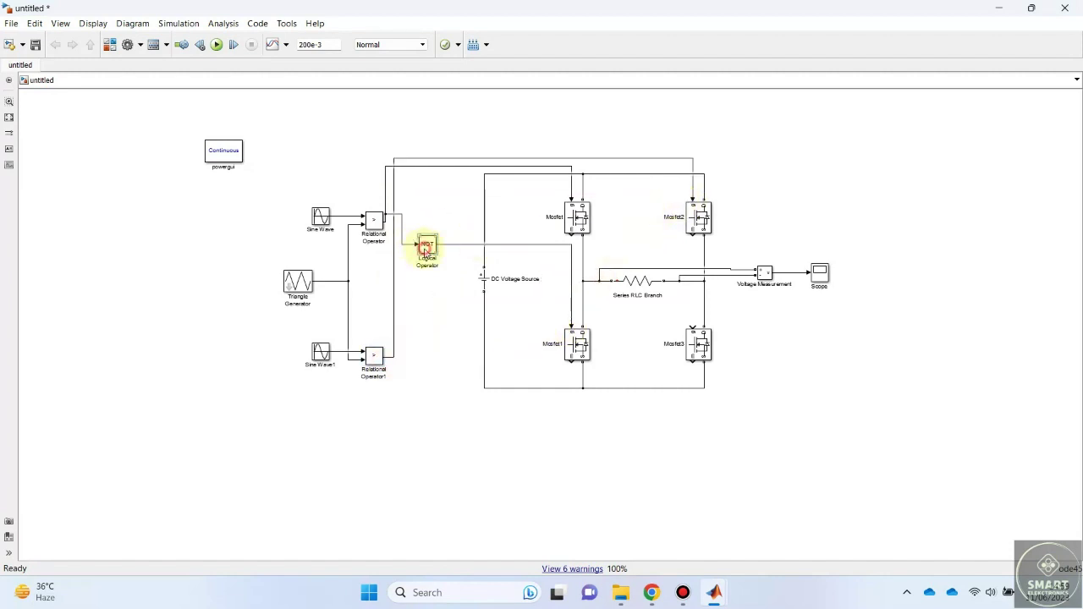
{"action": "key", "text": "ctrl+v"}
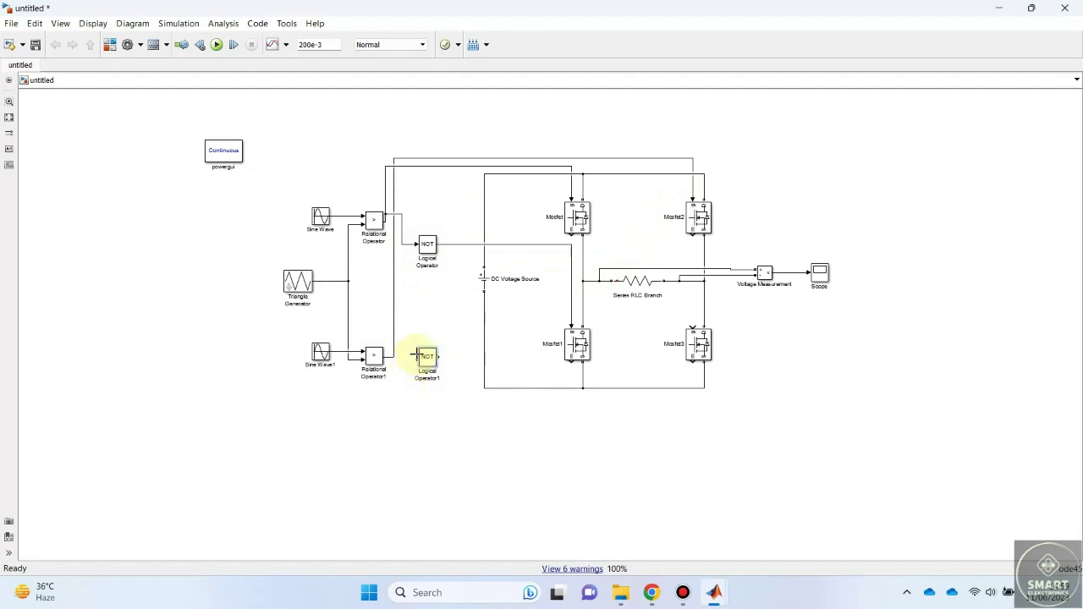
{"action": "left_click_drag", "start_coordinate": [415, 354], "coordinate": [691, 324]}
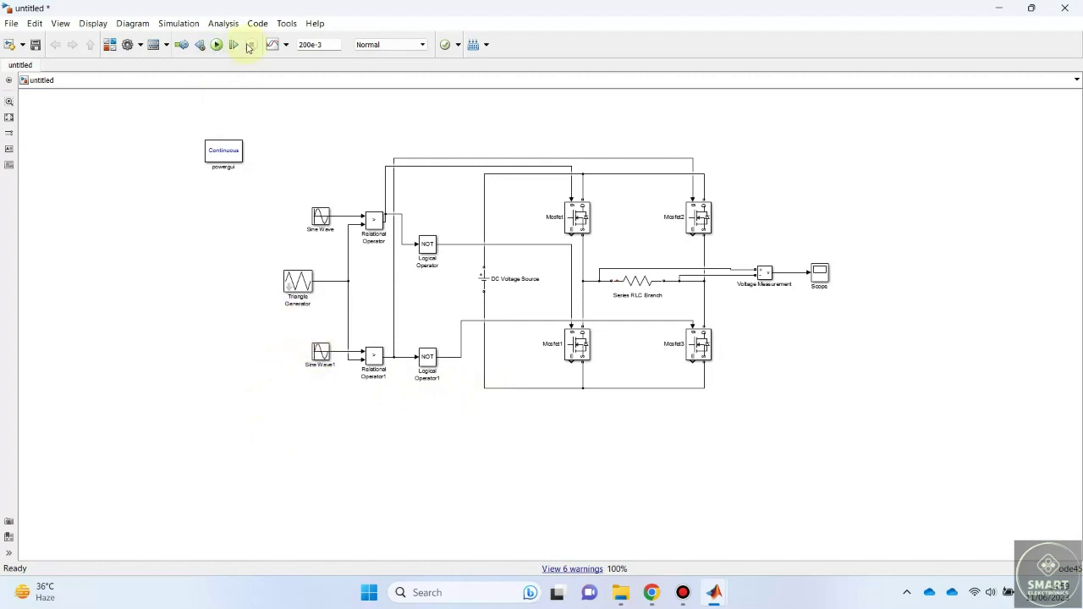
- Run the PWM inverter simulation with a 0.2 s stop time
{"action": "left_click", "coordinate": [324, 45]}
{"action": "double_click", "coordinate": [326, 46]}
{"action": "left_click", "coordinate": [216, 44]}
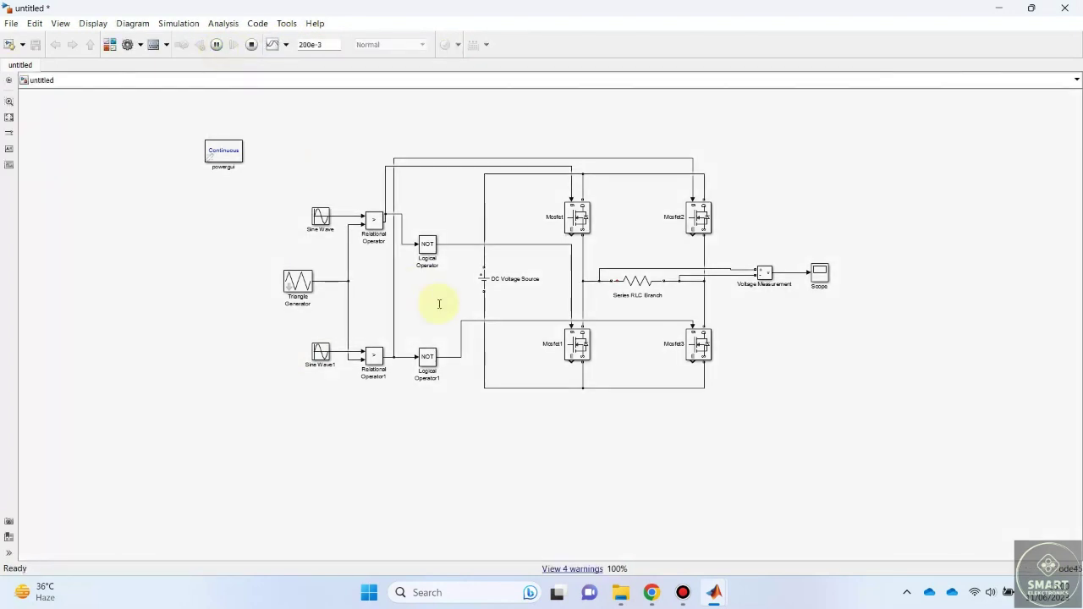
- Open the Scope, enlarge its window and autoscale to show the ±100 output pulses
{"action": "double_click", "coordinate": [819, 279]}
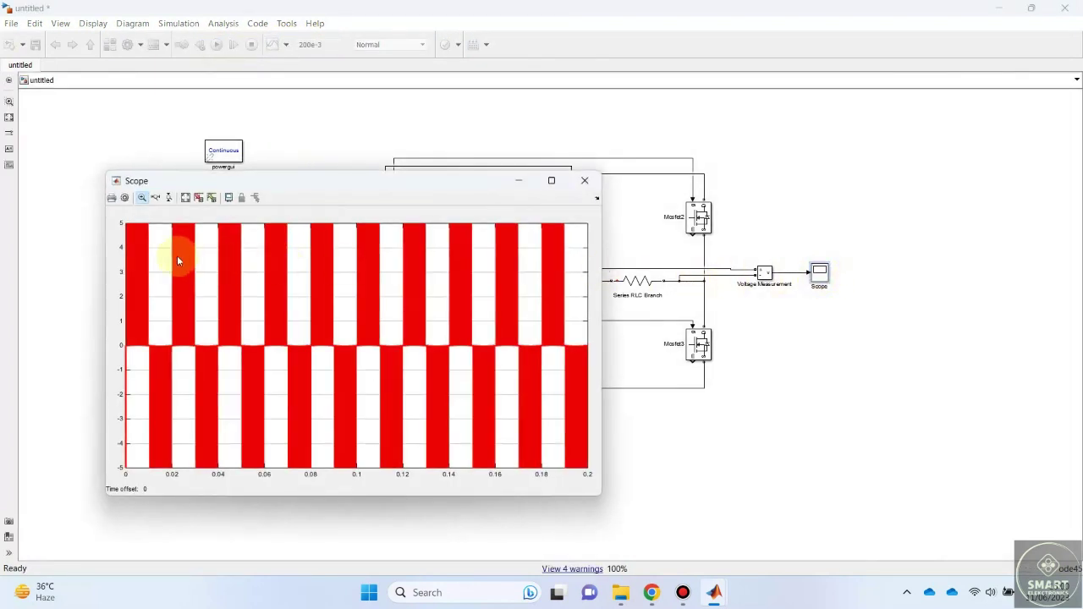
{"action": "left_click_drag", "start_coordinate": [276, 193], "coordinate": [391, 155]}
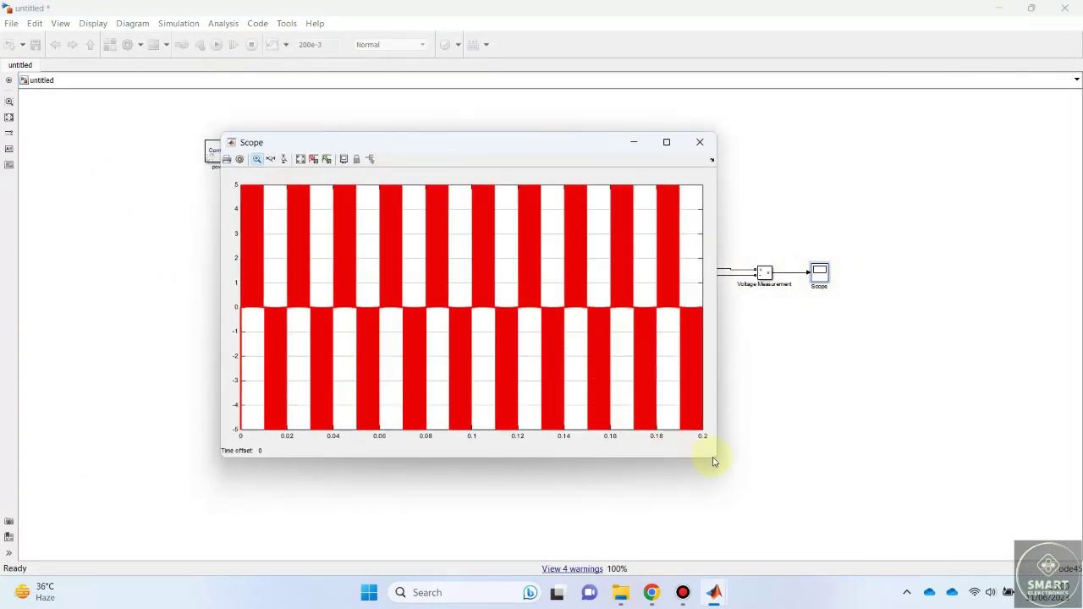
{"action": "left_click_drag", "start_coordinate": [713, 458], "coordinate": [852, 497]}
{"action": "left_click", "coordinate": [300, 165]}
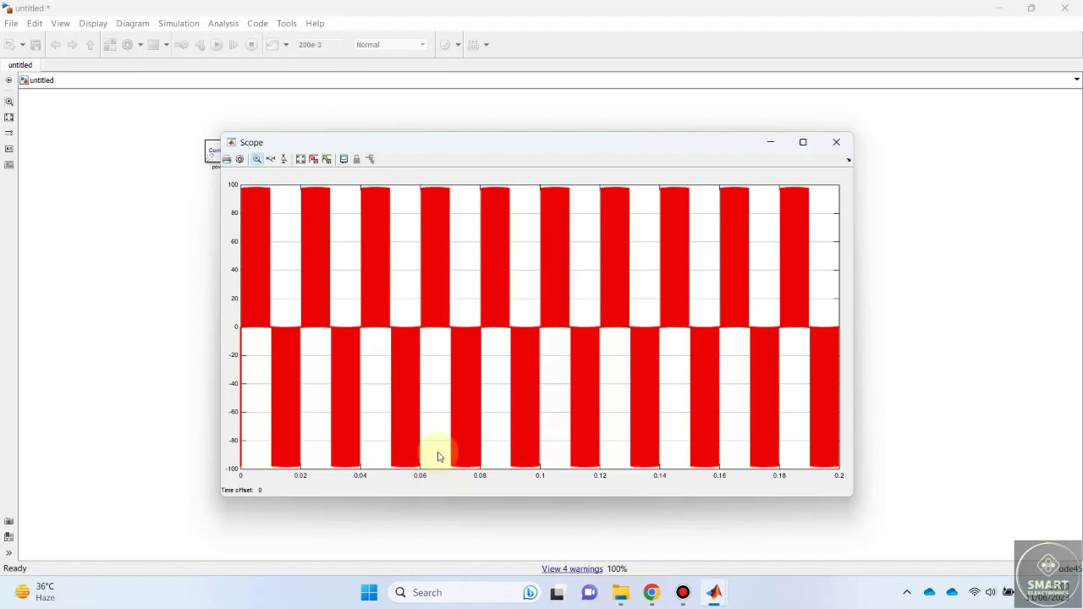
- Rerun the simulation with a 100e-3 stop time and autoscale the Scope to 0–0.1 s
{"action": "left_click", "coordinate": [840, 141]}
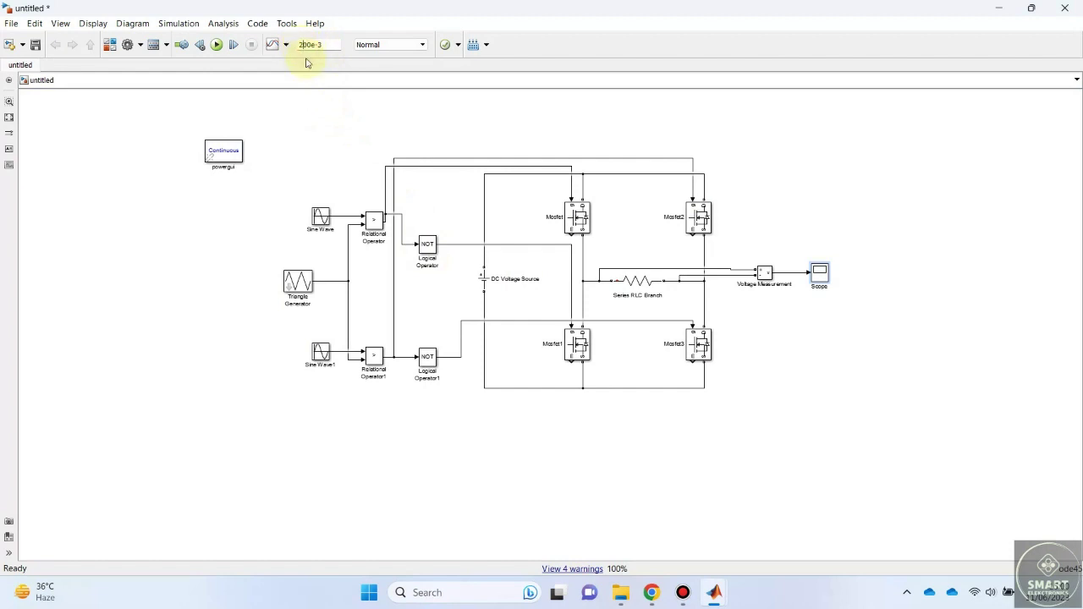
{"action": "left_click", "coordinate": [216, 44]}
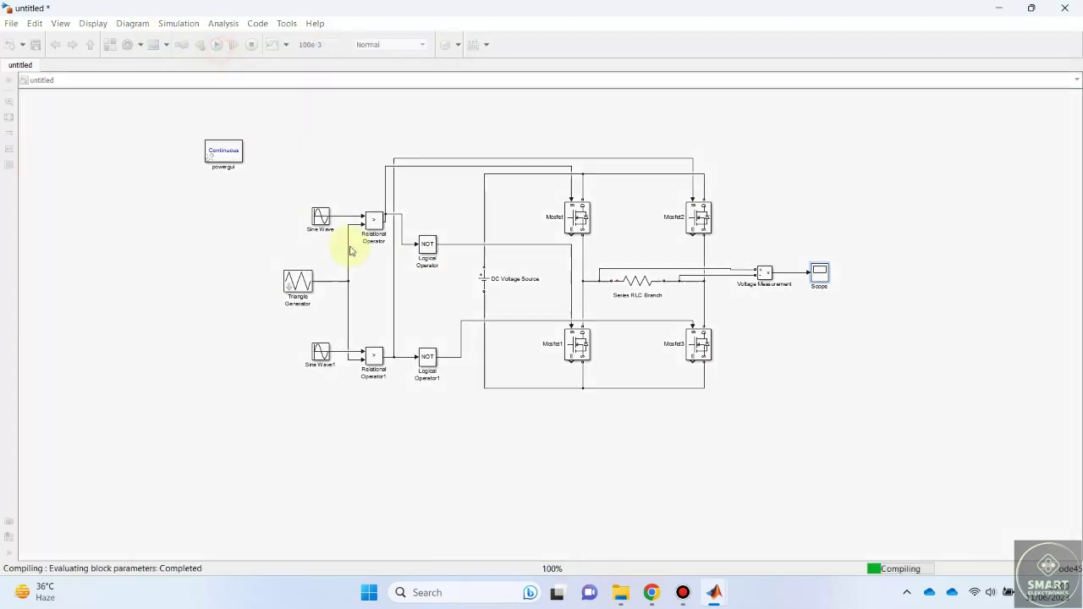
{"action": "double_click", "coordinate": [825, 280]}
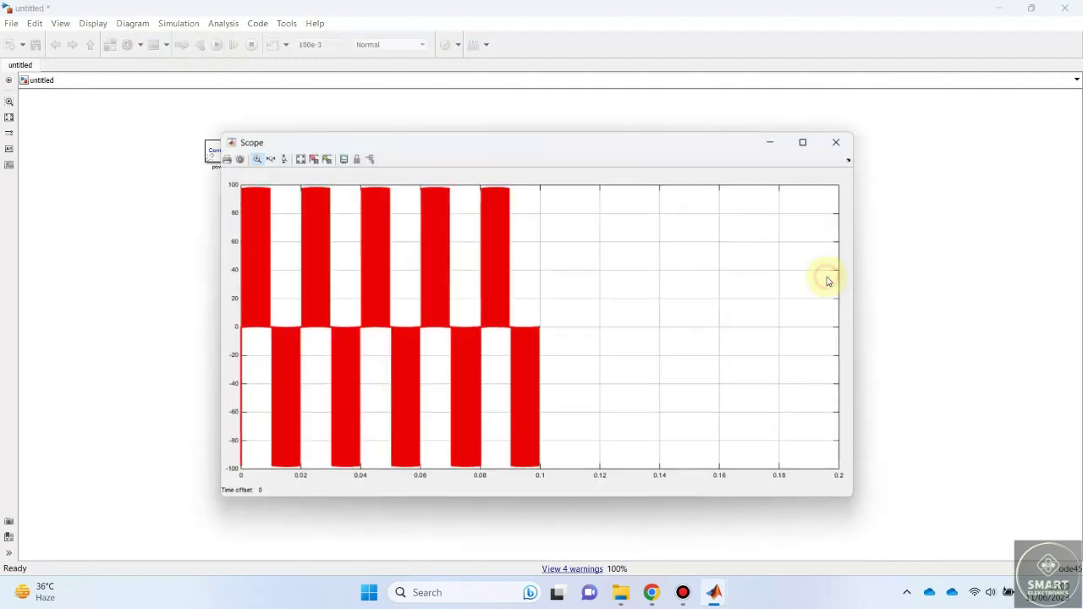
{"action": "left_click", "coordinate": [302, 162]}
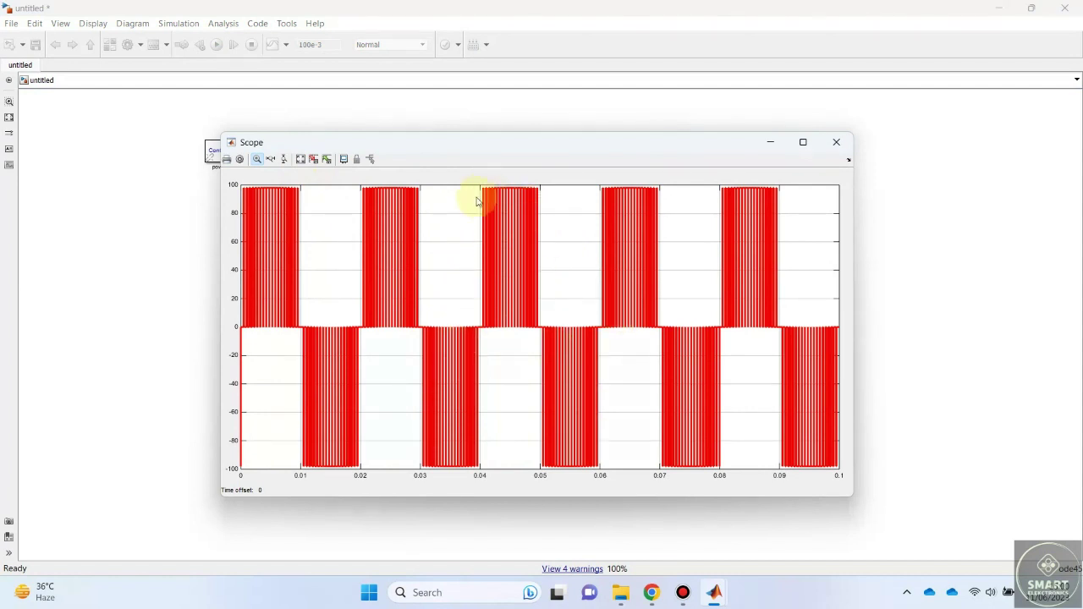
- Zoom the time axis into one group of unipolar pulses, then close the Scope
{"action": "left_click_drag", "start_coordinate": [475, 224], "coordinate": [572, 240]}
{"action": "left_click", "coordinate": [300, 160]}
{"action": "left_click", "coordinate": [270, 159]}
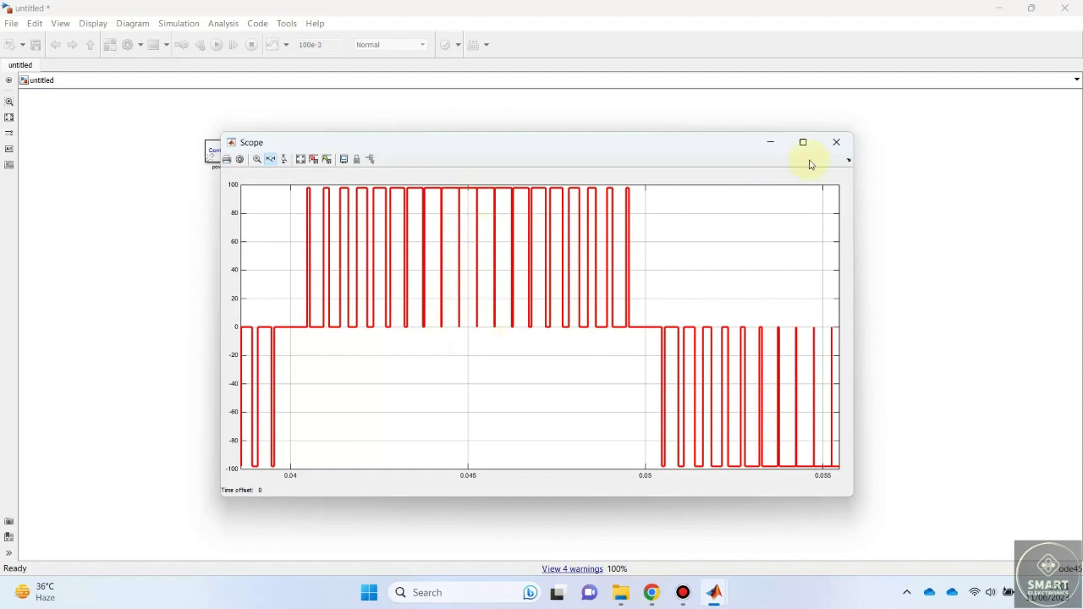
{"action": "left_click", "coordinate": [836, 144]}
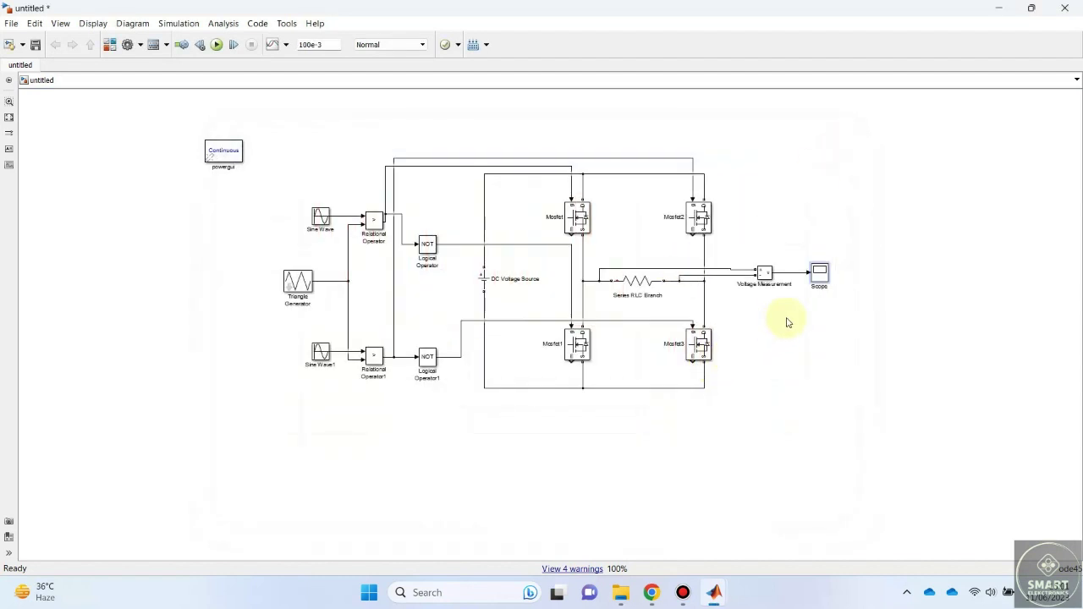
- Reopen the Scope and review its General tab parameters before dismissing the dialog
{"action": "double_click", "coordinate": [818, 274]}
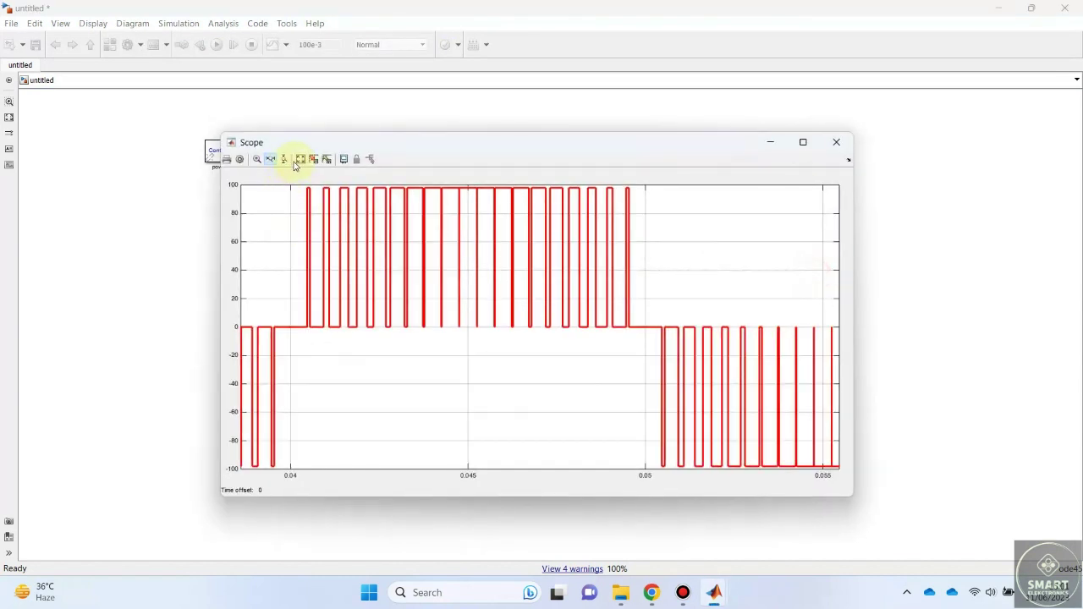
{"action": "left_click", "coordinate": [240, 159]}
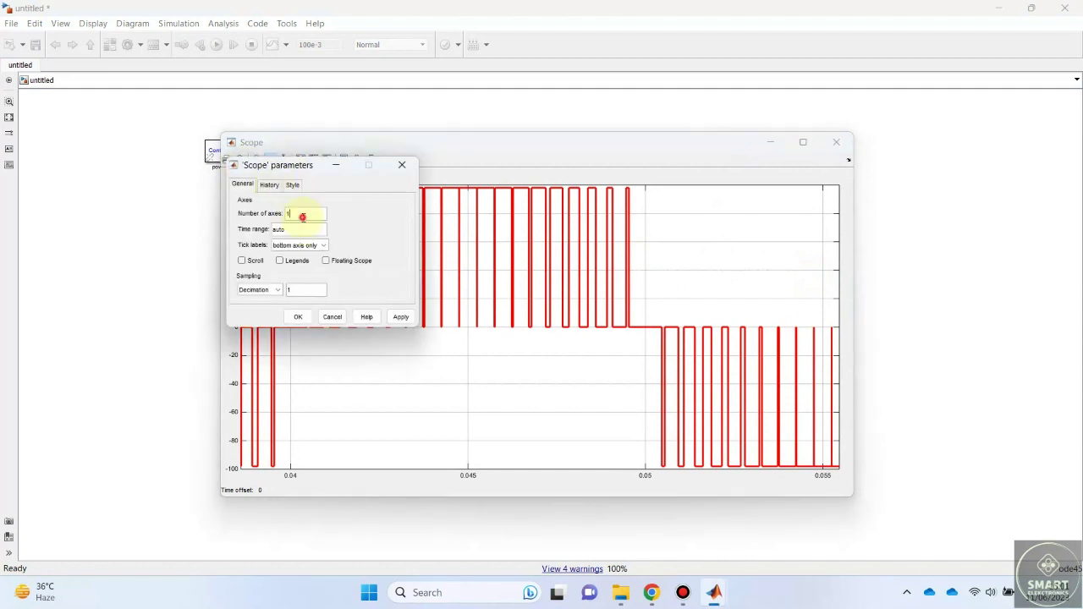
{"action": "left_click", "coordinate": [400, 164]}
- Insert a Mux block found by searching 'mux' and line the Scope up with its output
{"action": "left_click", "coordinate": [837, 144]}
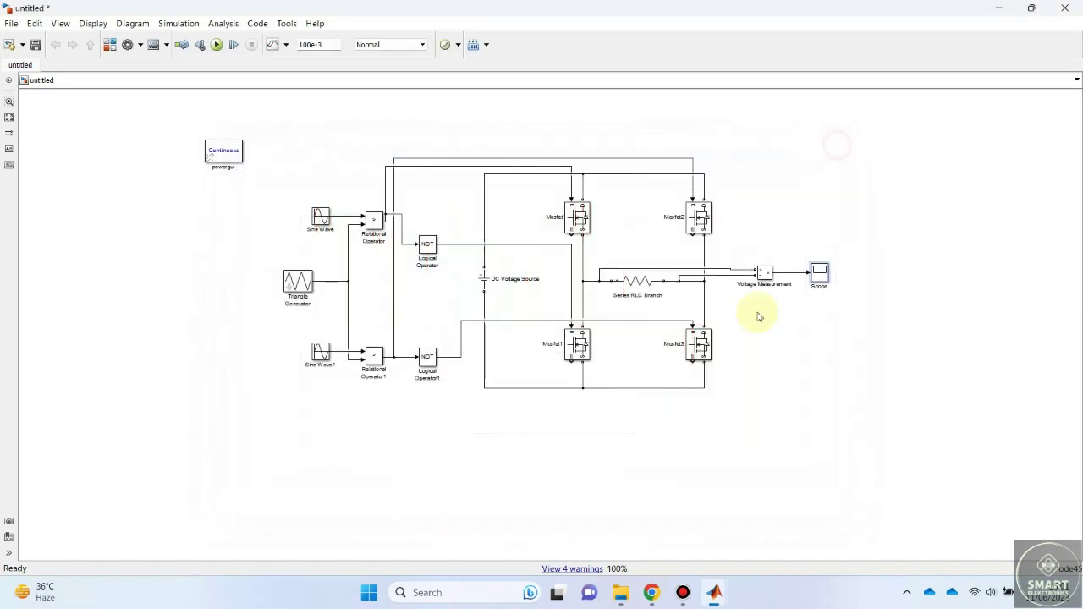
{"action": "left_click", "coordinate": [109, 45]}
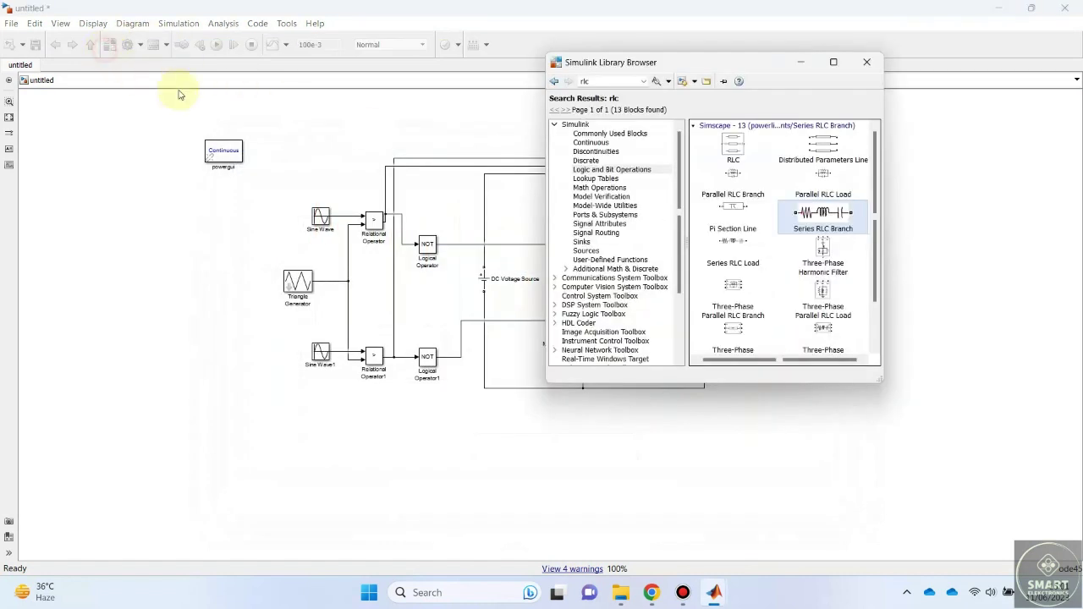
{"action": "left_click", "coordinate": [598, 84]}
{"action": "type", "text": "mux"}
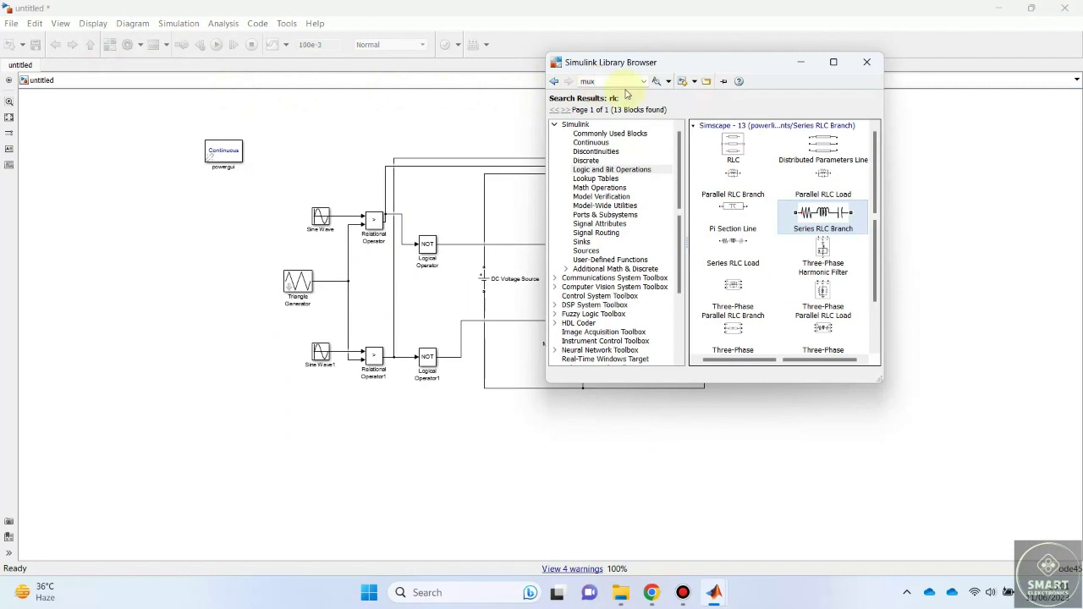
{"action": "key", "text": "Return"}
{"action": "mouse_move", "coordinate": [798, 145]}
{"action": "left_mouse_down"}
{"action": "mouse_move", "coordinate": [880, 164]}
{"action": "mouse_move", "coordinate": [988, 296]}
{"action": "mouse_move", "coordinate": [781, 307]}
{"action": "mouse_move", "coordinate": [792, 290]}
{"action": "mouse_move", "coordinate": [787, 307]}
{"action": "mouse_move", "coordinate": [768, 271]}
{"action": "mouse_move", "coordinate": [776, 302]}
{"action": "mouse_move", "coordinate": [330, 281]}
{"action": "mouse_move", "coordinate": [340, 214]}
{"action": "left_mouse_up"}
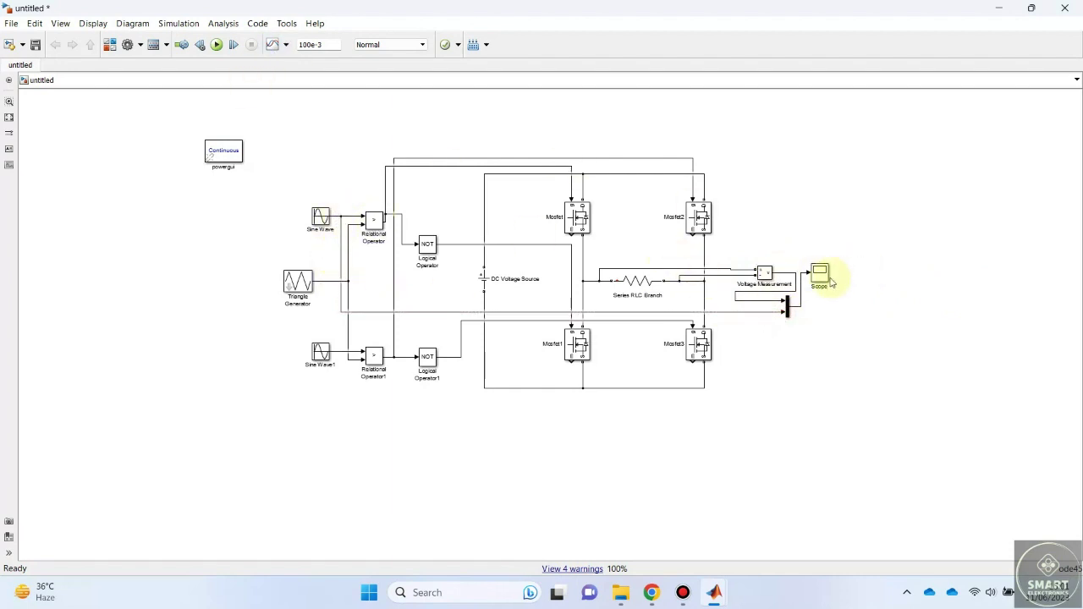
{"action": "left_click_drag", "start_coordinate": [818, 274], "coordinate": [819, 306]}
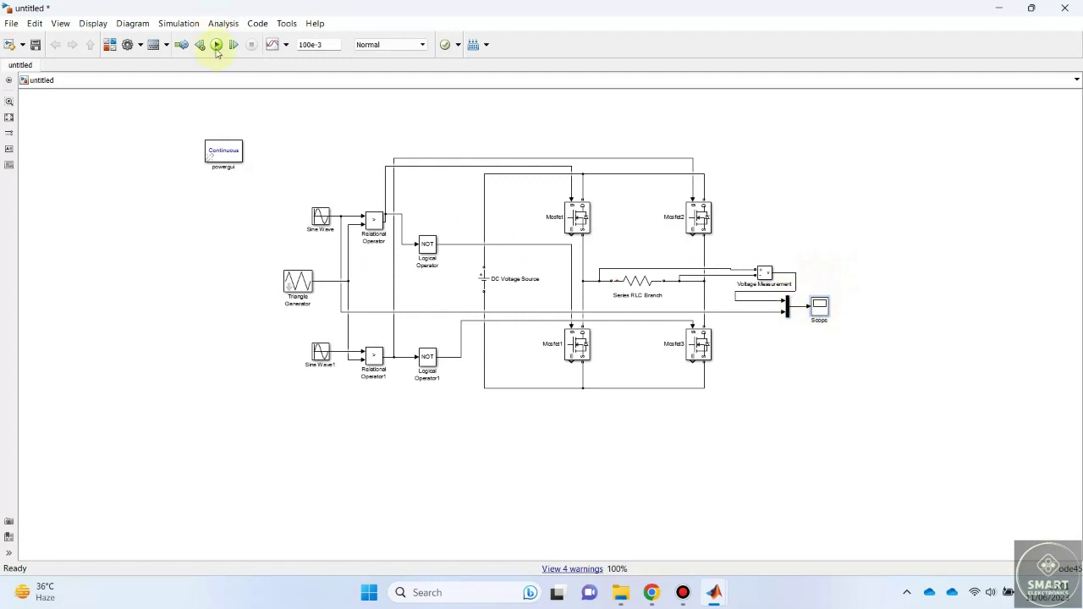
- Rerun with the Mux, autoscale the Scope to the full 0–0.1 s waveform, then close it
{"action": "left_click", "coordinate": [216, 47]}
{"action": "double_click", "coordinate": [819, 308]}
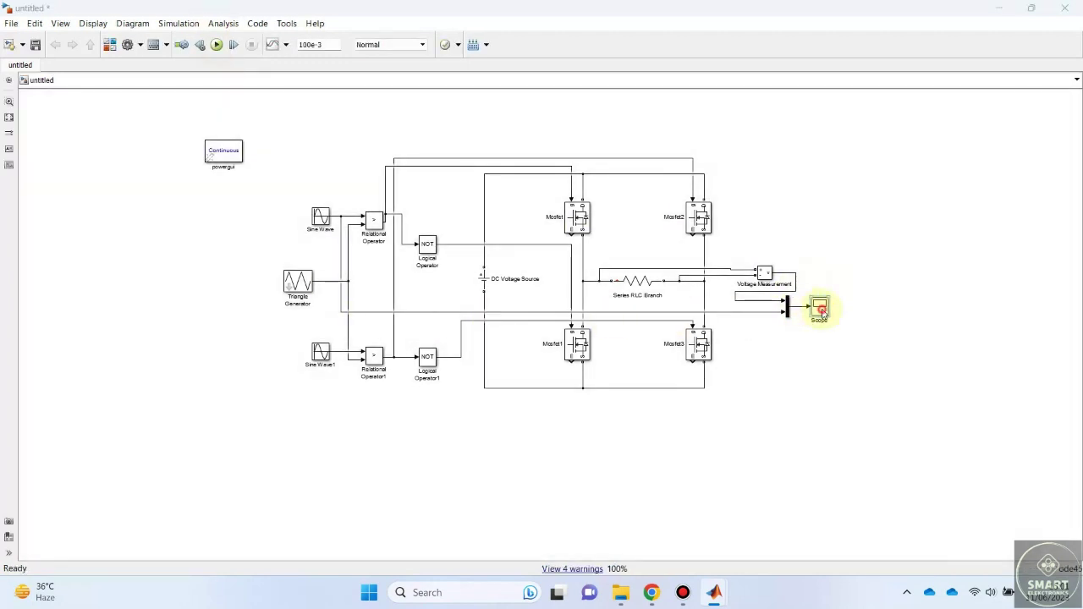
{"action": "left_click", "coordinate": [298, 161]}
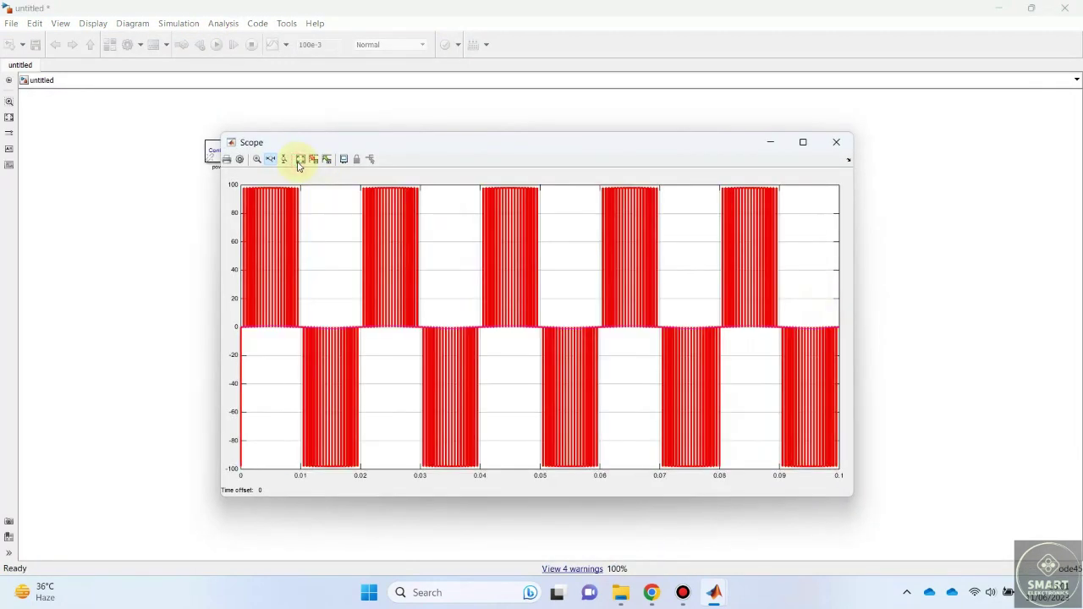
{"action": "left_click", "coordinate": [835, 142]}
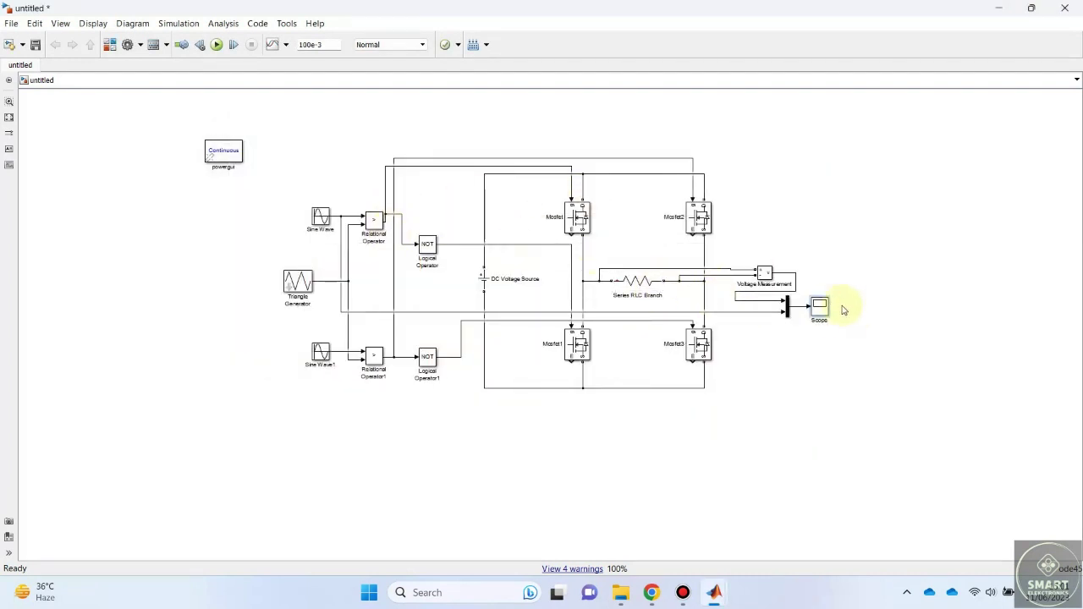
- Place a Gain block below the bridge with gain 100, enlarged so the value shows
{"action": "left_click", "coordinate": [749, 317]}
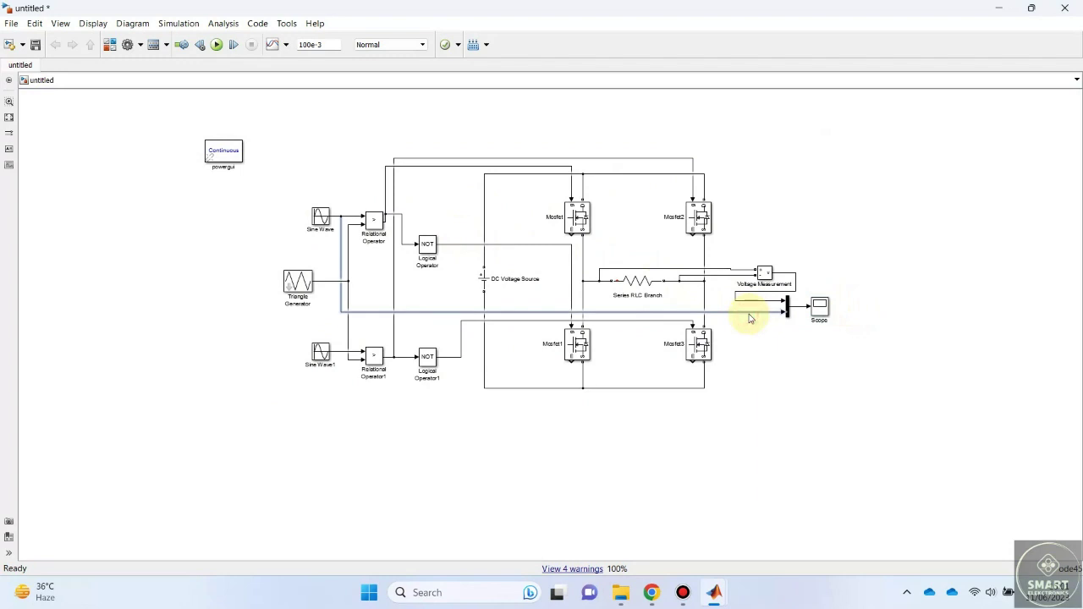
{"action": "left_click", "coordinate": [107, 44]}
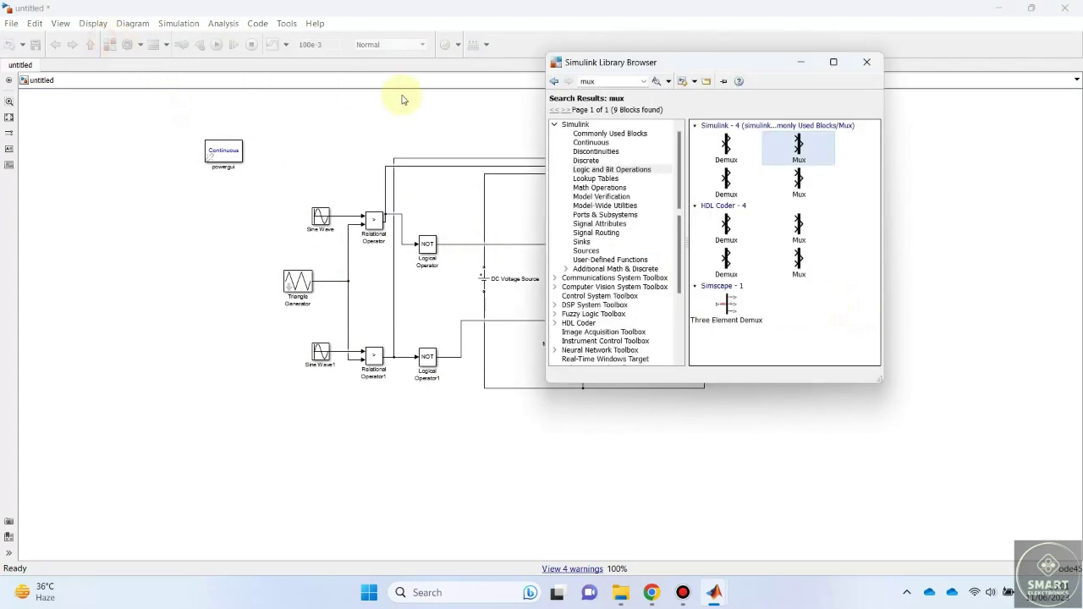
{"action": "left_click", "coordinate": [623, 83]}
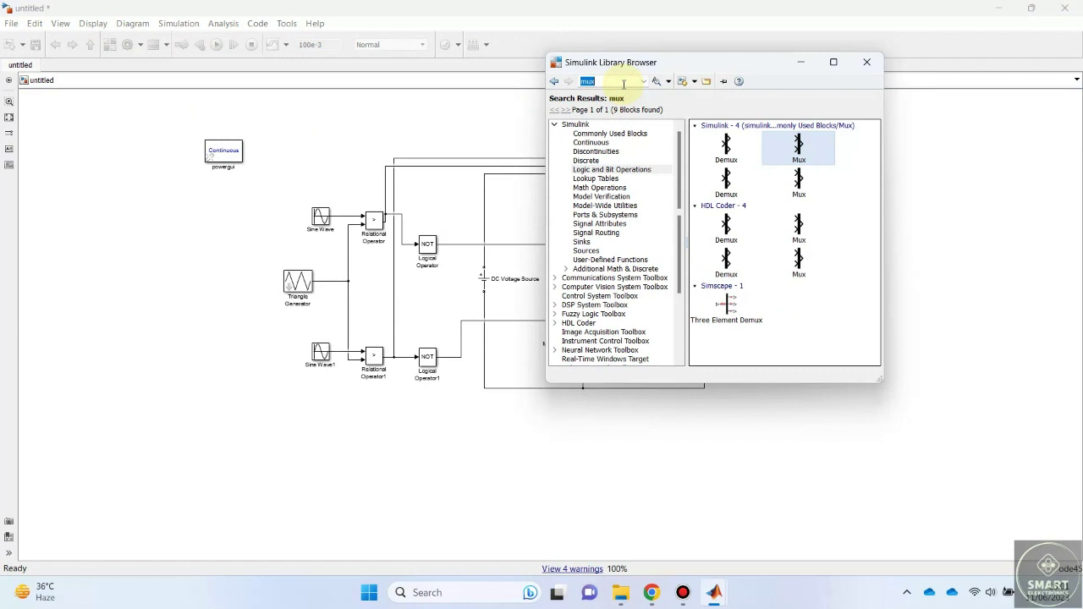
{"action": "key", "text": "Return"}
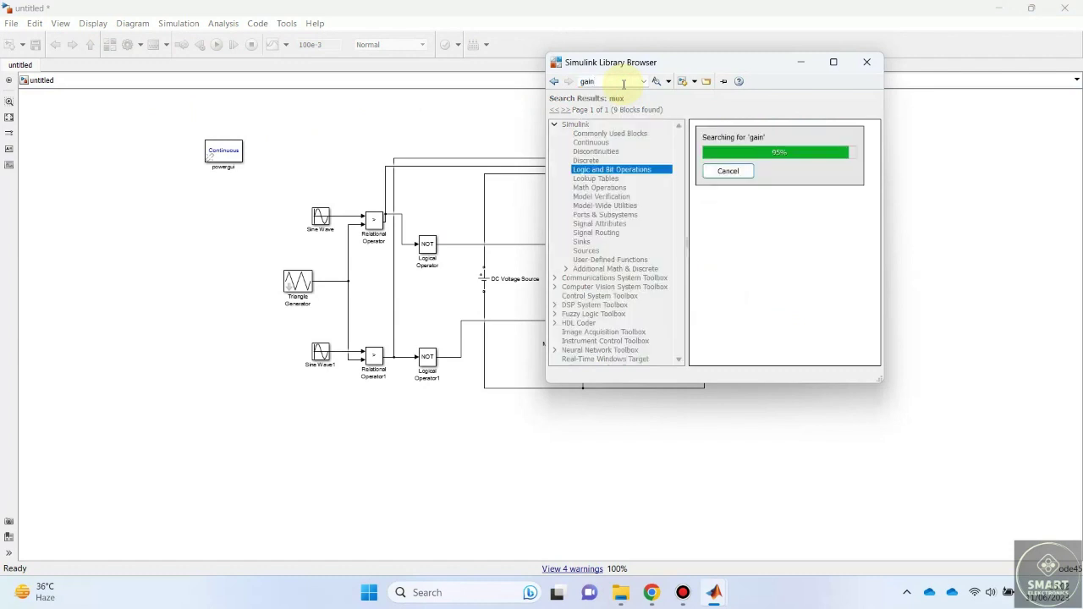
{"action": "left_click_drag", "start_coordinate": [738, 146], "coordinate": [750, 379]}
{"action": "double_click", "coordinate": [750, 379]}
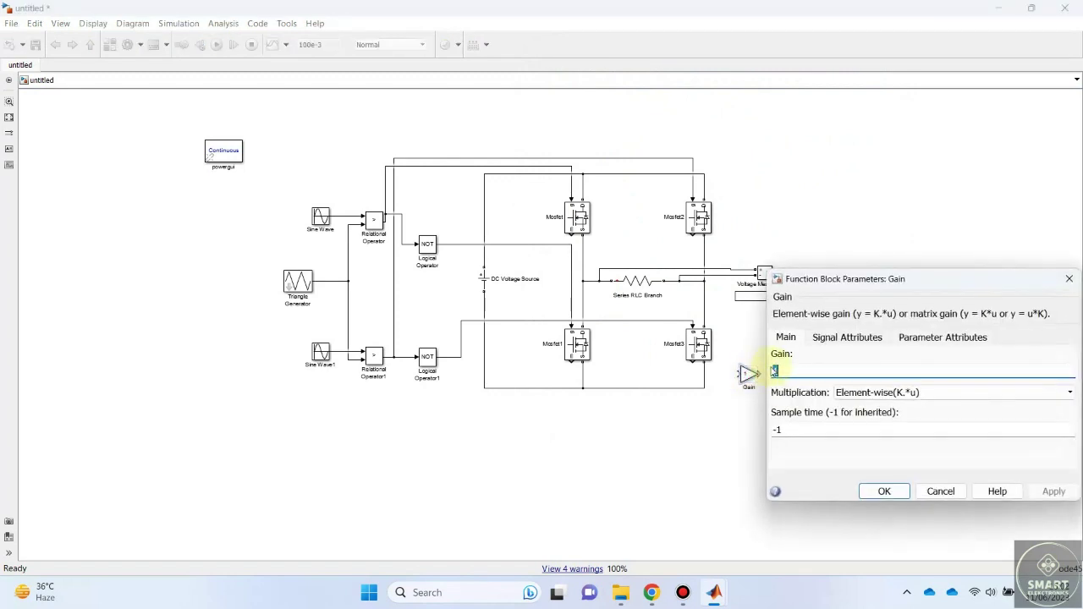
{"action": "type", "text": "100"}
{"action": "key", "text": "Return"}
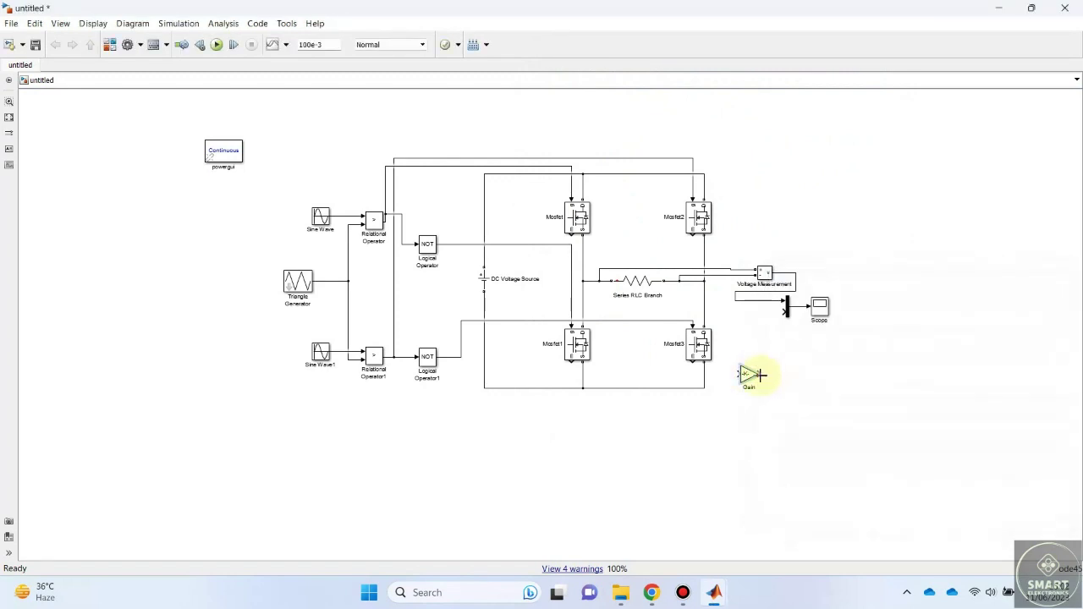
{"action": "left_click_drag", "start_coordinate": [759, 382], "coordinate": [785, 312]}
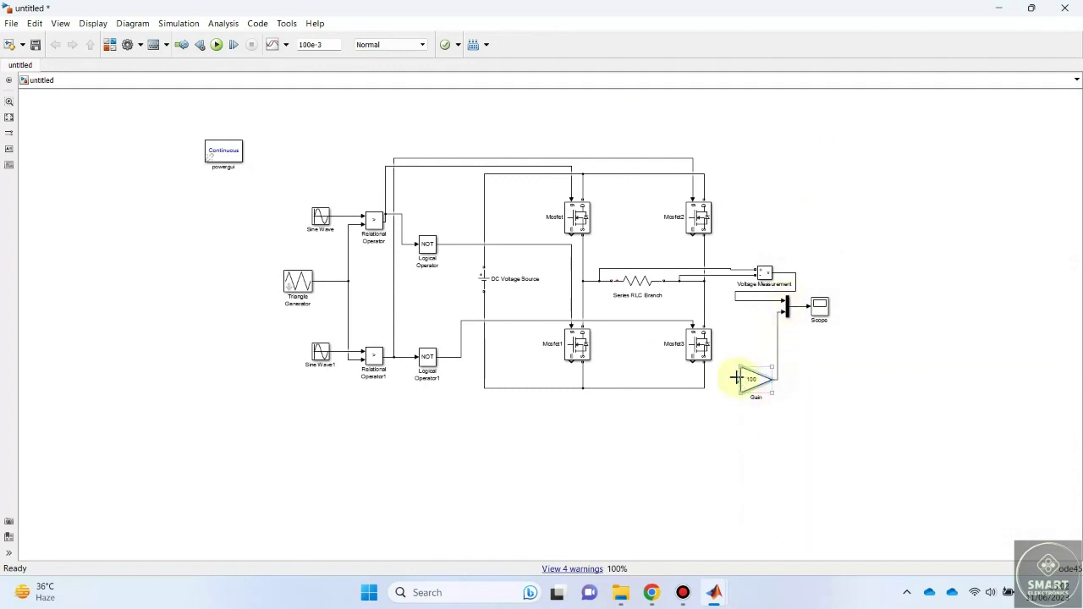
- Feed the Sine Wave signal into the Gain and rerun the simulation to view the Scope
{"action": "left_click_drag", "start_coordinate": [736, 377], "coordinate": [346, 214]}
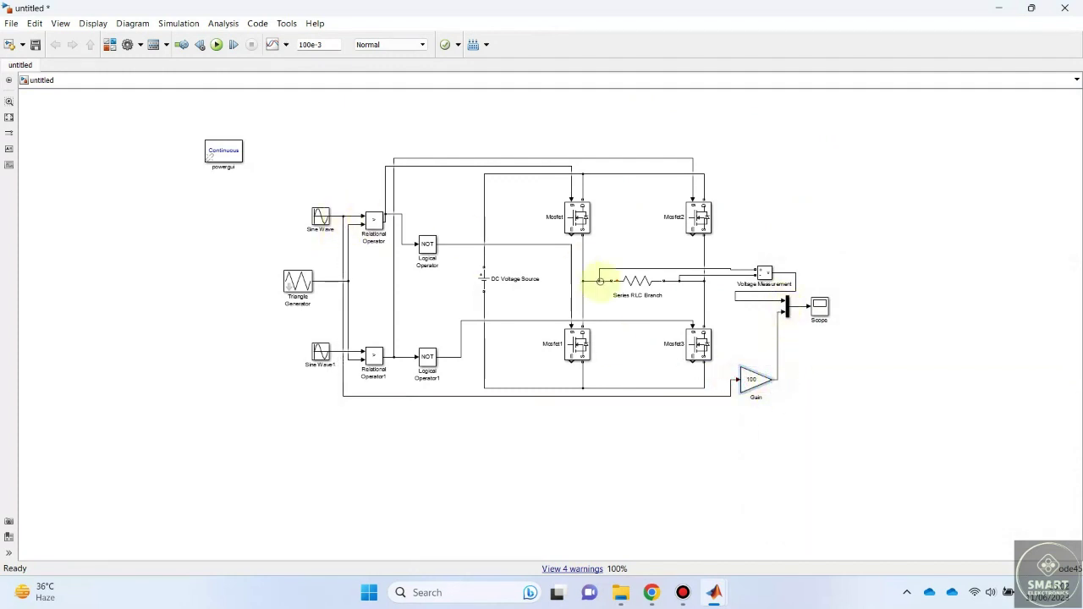
{"action": "left_click", "coordinate": [218, 47]}
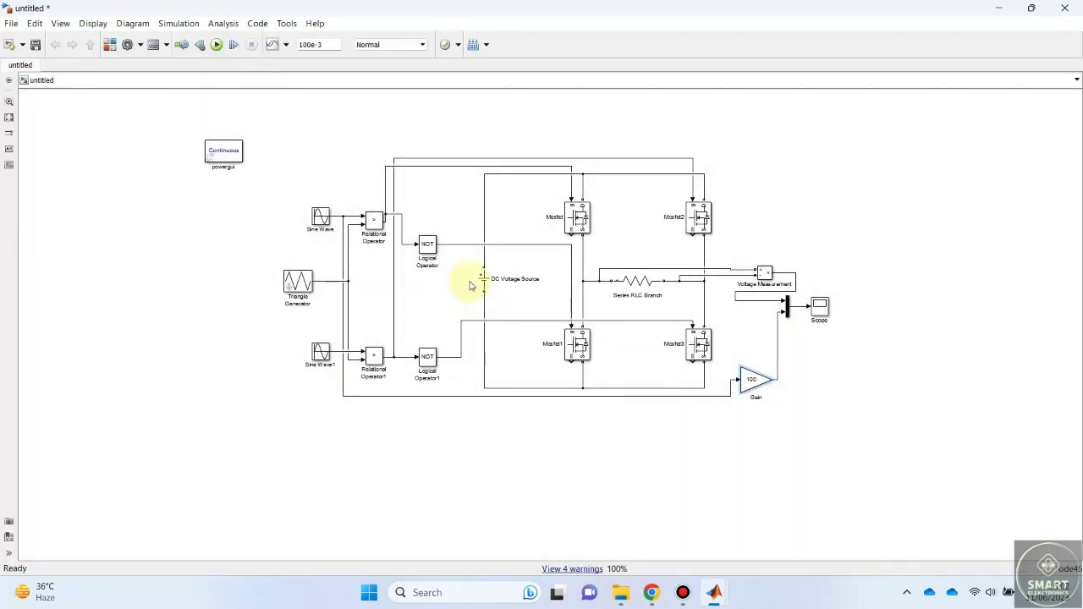
{"action": "left_click", "coordinate": [819, 311]}
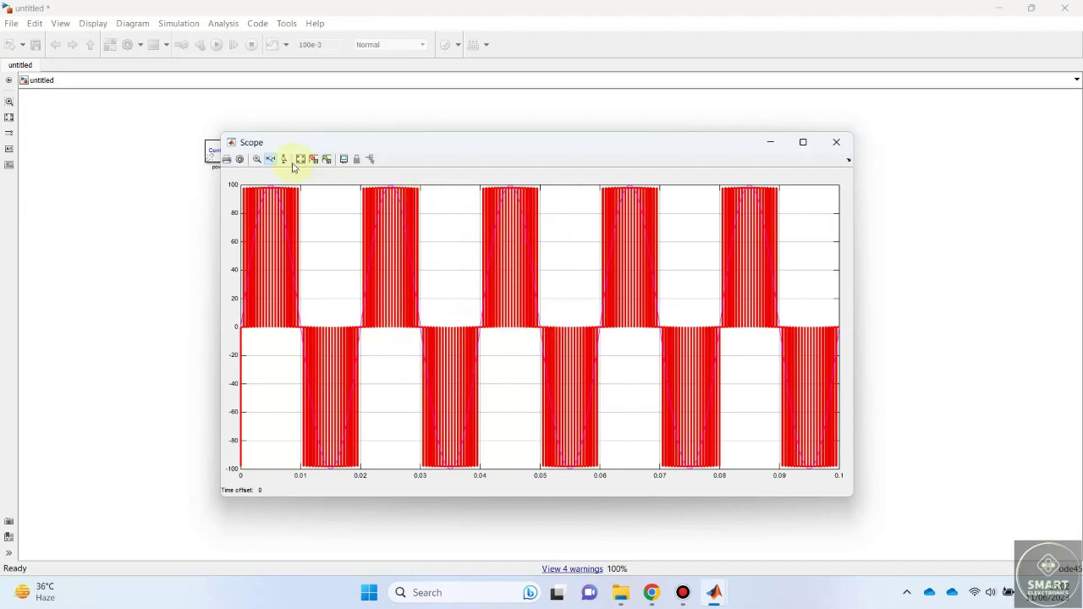
- In the Scope Style settings, make line 2 (sine reference) black at width 1.0 and apply
{"action": "left_click", "coordinate": [241, 161]}
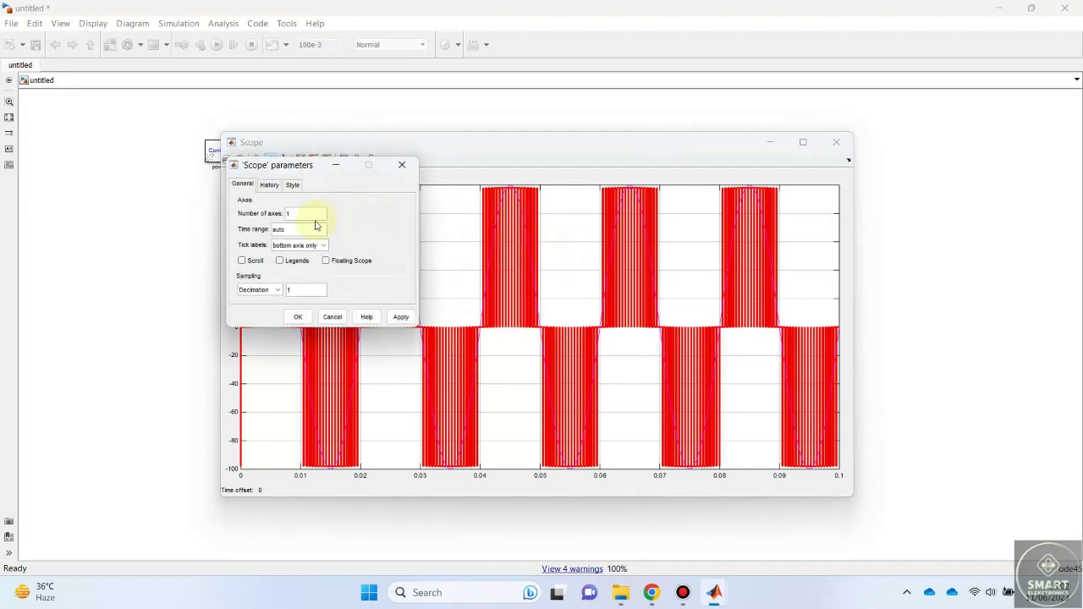
{"action": "left_click", "coordinate": [268, 184]}
{"action": "left_click", "coordinate": [292, 183]}
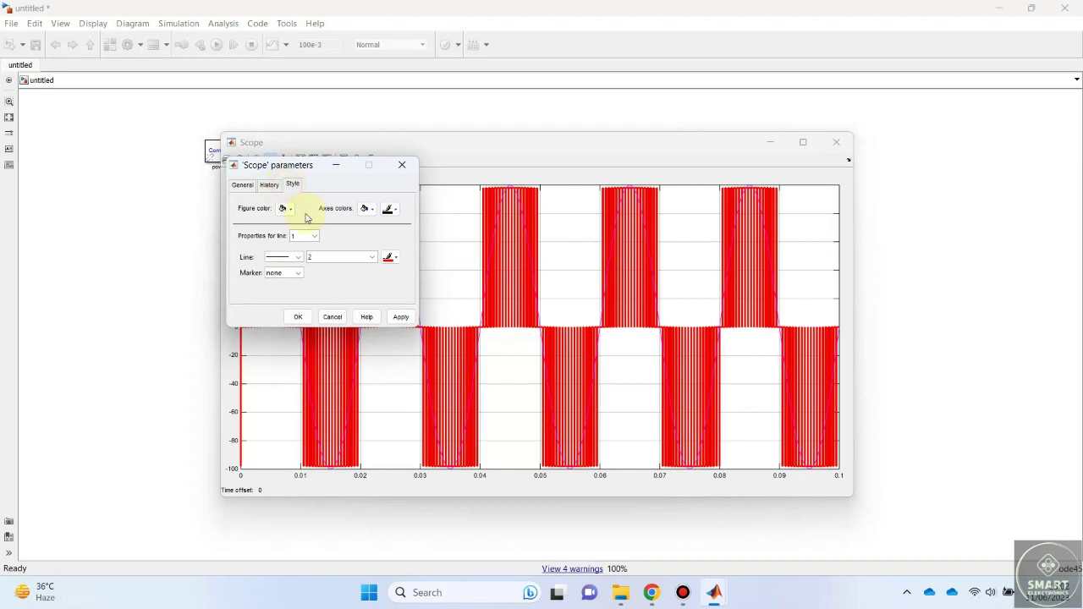
{"action": "left_click", "coordinate": [375, 256]}
{"action": "left_click", "coordinate": [313, 237]}
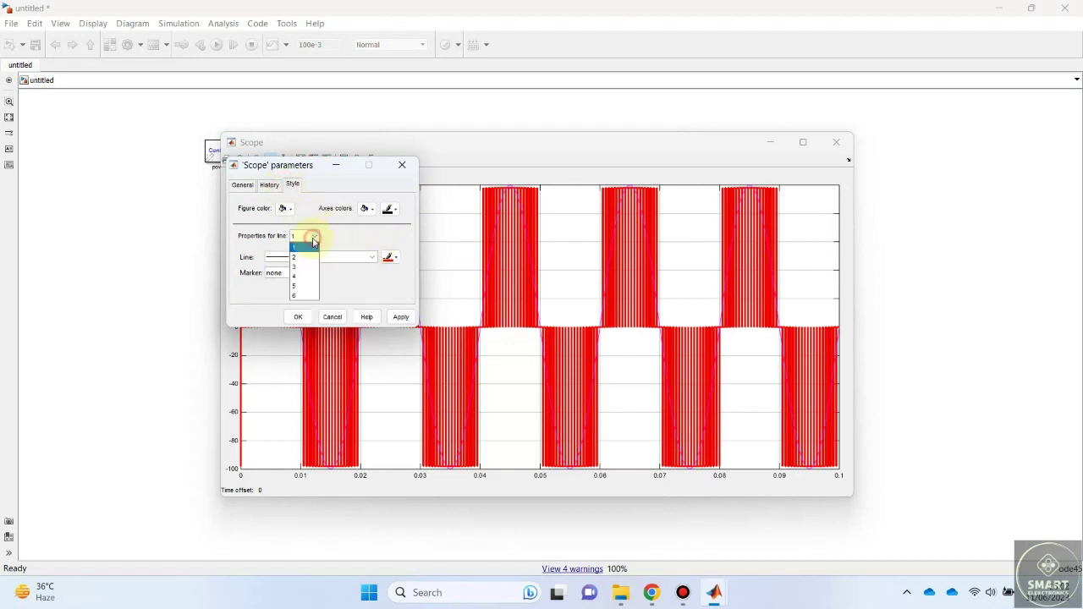
{"action": "left_click", "coordinate": [310, 256]}
{"action": "left_click", "coordinate": [389, 257]}
{"action": "left_click", "coordinate": [393, 274]}
{"action": "left_click", "coordinate": [371, 257]}
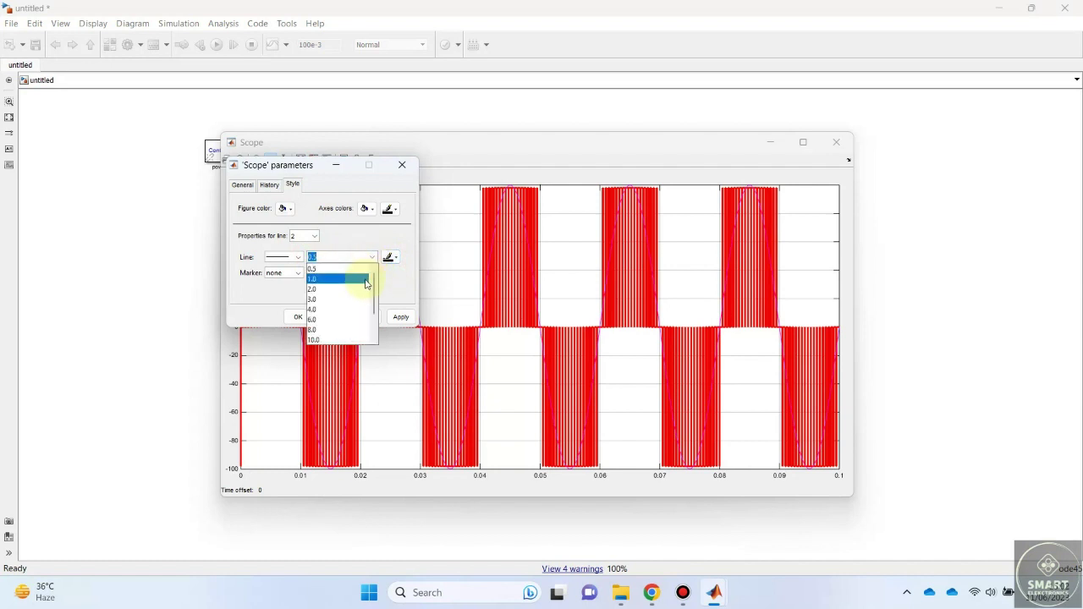
{"action": "left_click", "coordinate": [369, 272]}
{"action": "left_click", "coordinate": [399, 317]}
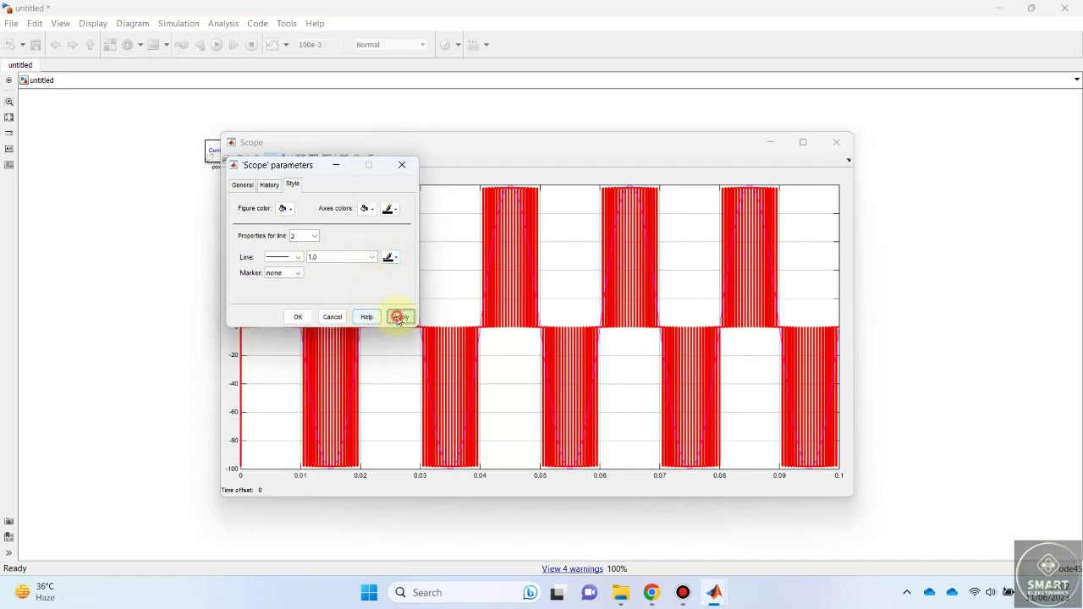
- Thicken line 2 to width 2.0, apply and accept the style changes
{"action": "left_click", "coordinate": [372, 256]}
{"action": "left_click", "coordinate": [362, 288]}
{"action": "left_click", "coordinate": [399, 317]}
{"action": "left_click", "coordinate": [298, 316]}
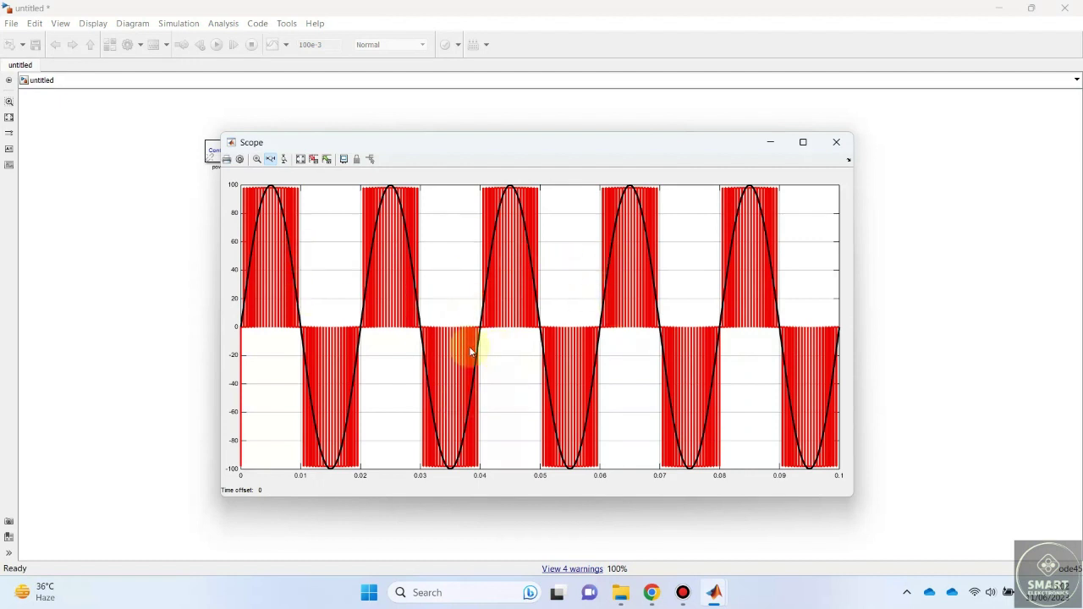
- Delete the lower NOT gate's drive wire, Logical Operator1 and Relational Operator1
{"action": "left_click", "coordinate": [836, 142]}
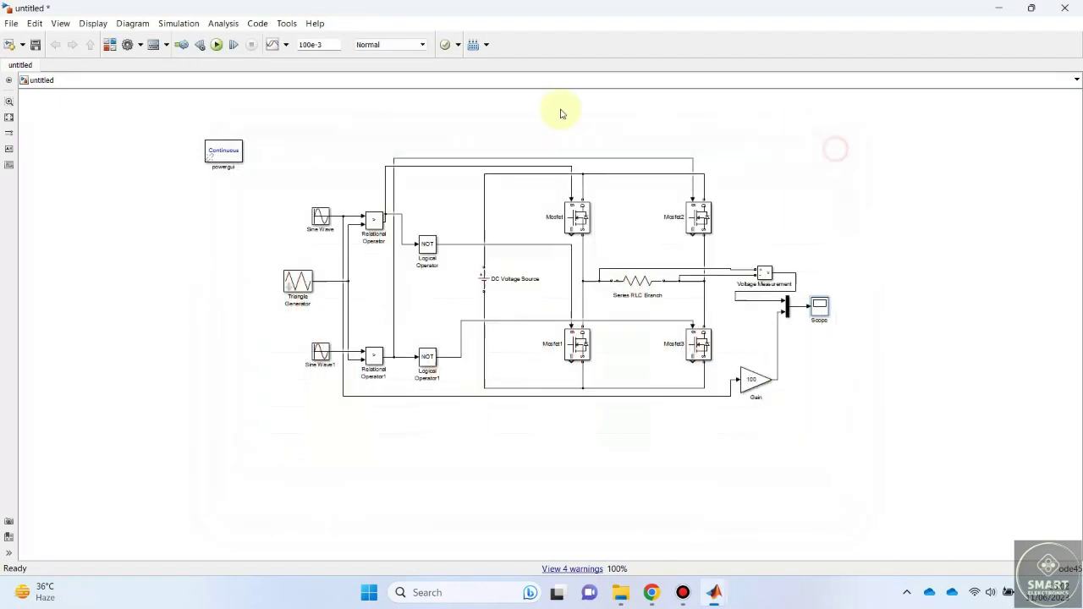
{"action": "left_click", "coordinate": [440, 360]}
{"action": "key", "text": "Delete"}
{"action": "left_click", "coordinate": [427, 357]}
{"action": "key", "text": "Delete"}
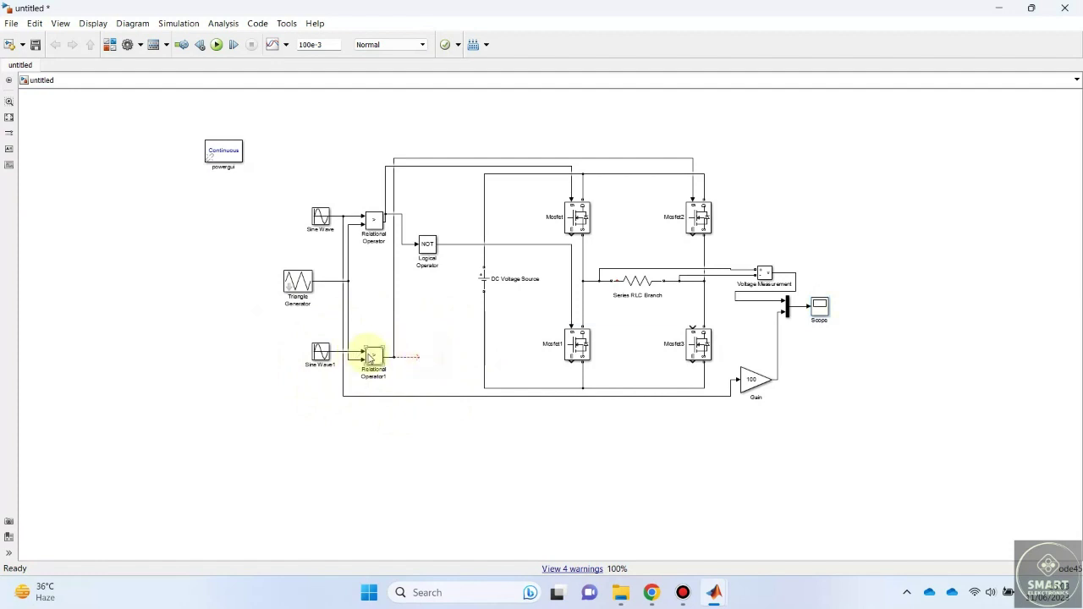
{"action": "left_click", "coordinate": [369, 358]}
{"action": "key", "text": "Delete"}
- Remove leftover wires and Sine Wave1, then rewire Mosfet3's and Mosfet2's gates to the remaining comparator pair
{"action": "left_click", "coordinate": [392, 358]}
{"action": "key", "text": "Delete"}
{"action": "left_click", "coordinate": [394, 356]}
{"action": "key", "text": "Delete"}
{"action": "key", "text": "Delete"}
{"action": "left_click", "coordinate": [321, 351]}
{"action": "key", "text": "Delete"}
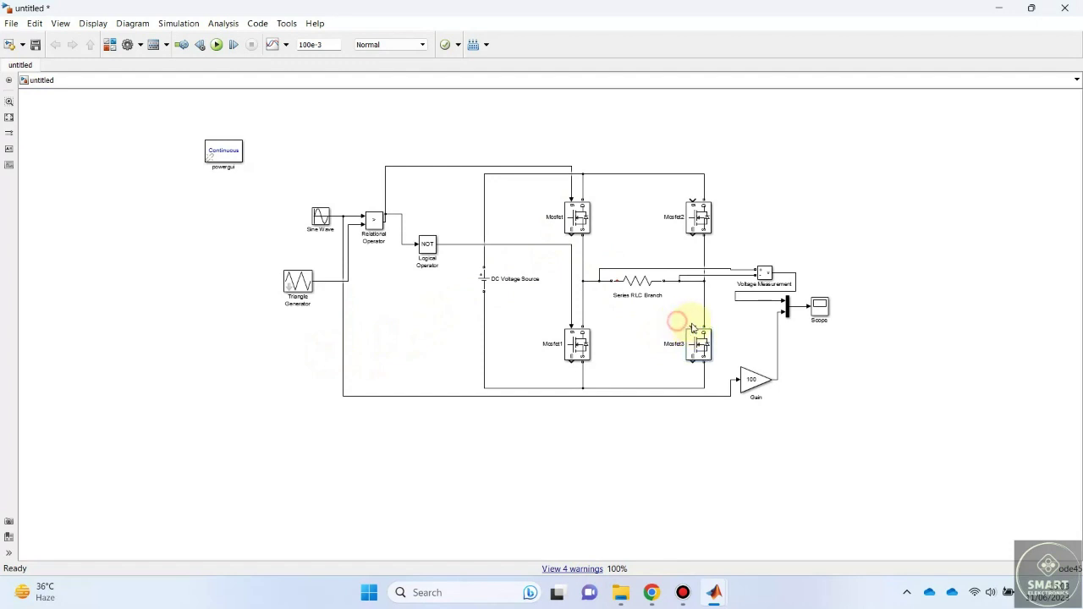
{"action": "mouse_move", "coordinate": [691, 327]}
{"action": "left_mouse_down"}
{"action": "mouse_move", "coordinate": [650, 212]}
{"action": "mouse_move", "coordinate": [566, 163]}
{"action": "left_mouse_up"}
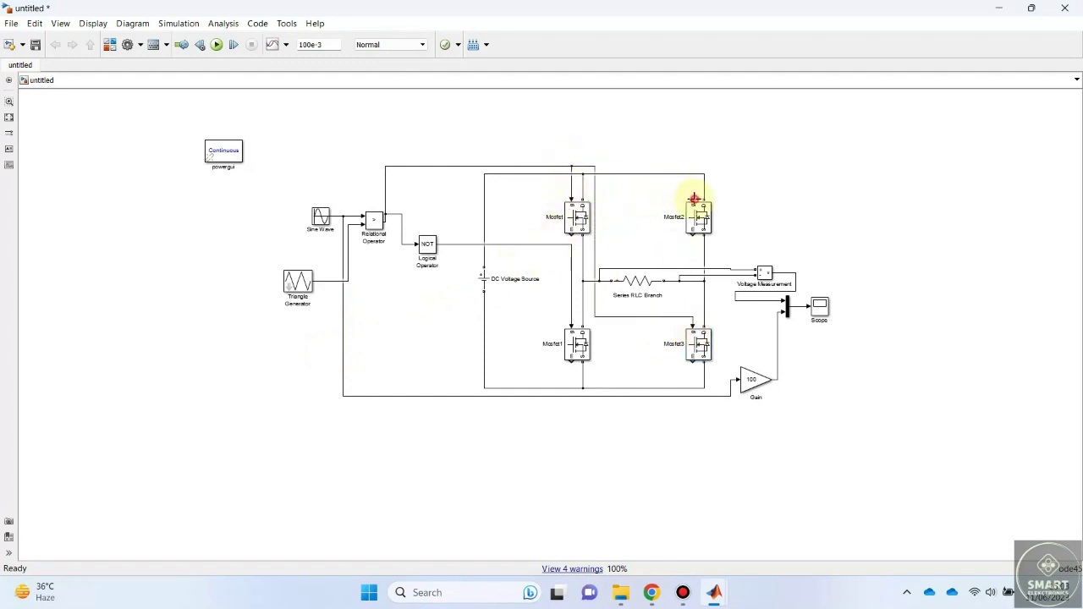
{"action": "left_click_drag", "start_coordinate": [687, 185], "coordinate": [532, 243]}
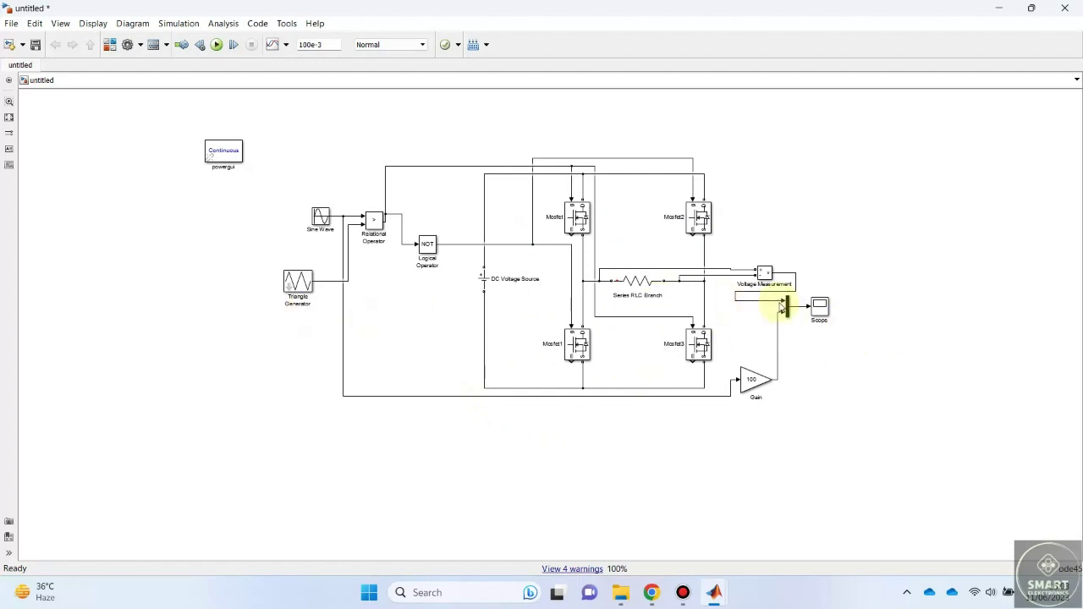
- Run the bipolar inverter and set the Scope's Y-axis limits to -200 and 200
{"action": "left_click", "coordinate": [216, 45]}
{"action": "double_click", "coordinate": [819, 308]}
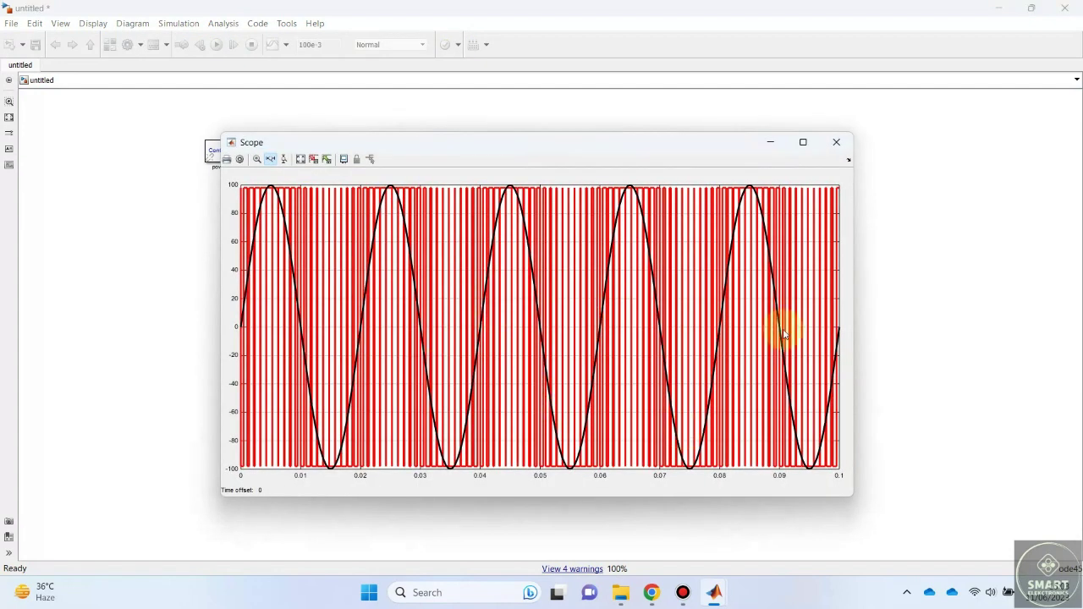
{"action": "right_click", "coordinate": [360, 254]}
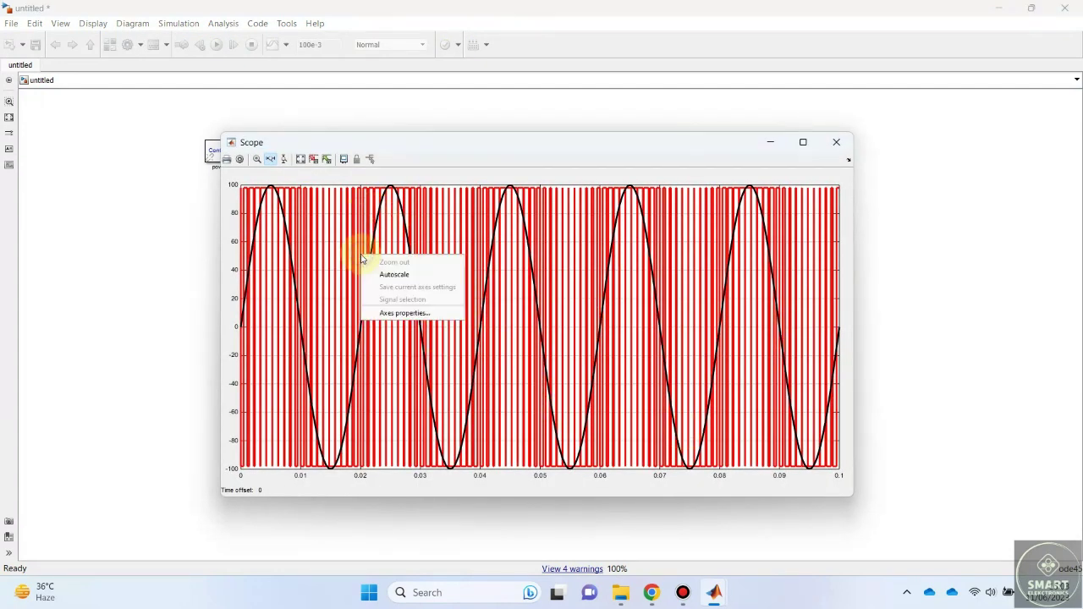
{"action": "left_click", "coordinate": [392, 314]}
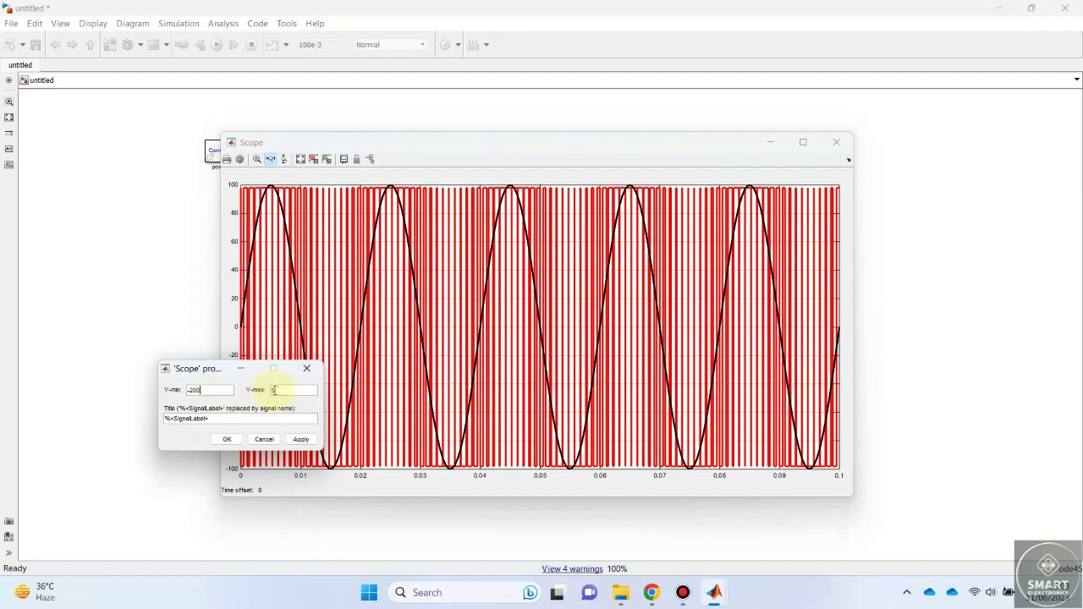
{"action": "left_click", "coordinate": [302, 440]}
{"action": "left_click", "coordinate": [225, 439]}
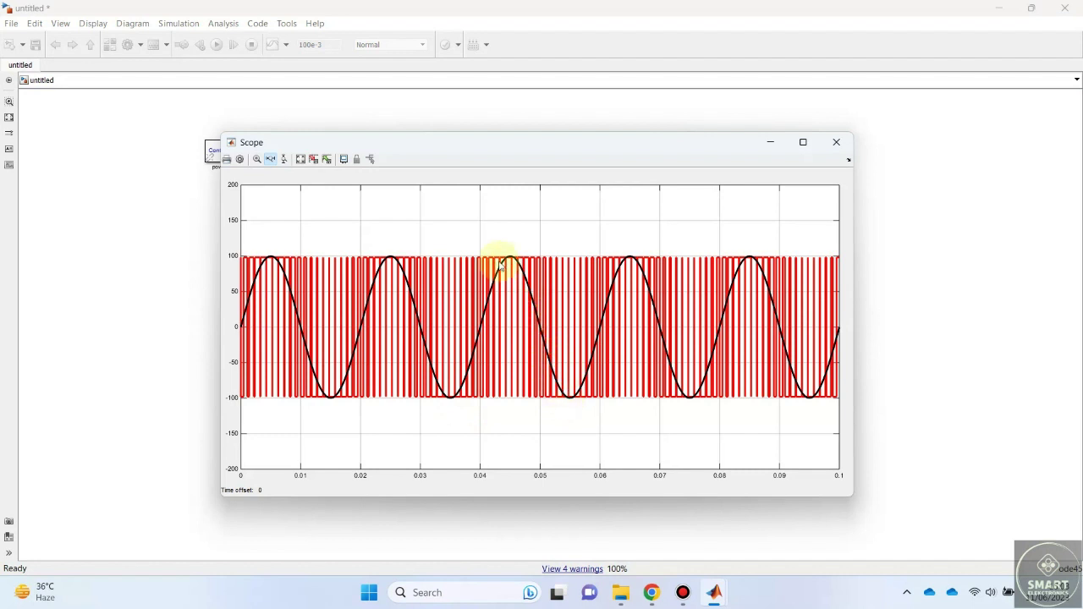
{"action": "left_click", "coordinate": [463, 306]}
{"action": "left_click_drag", "start_coordinate": [474, 313], "coordinate": [626, 315]}
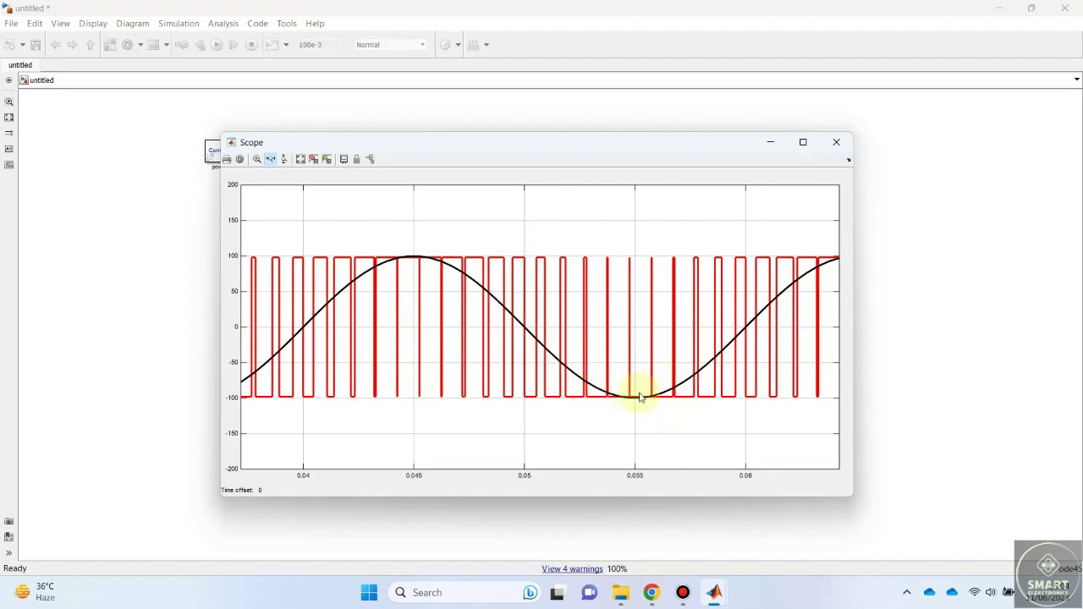
{"action": "left_click", "coordinate": [301, 160]}
{"action": "right_click", "coordinate": [537, 291]}
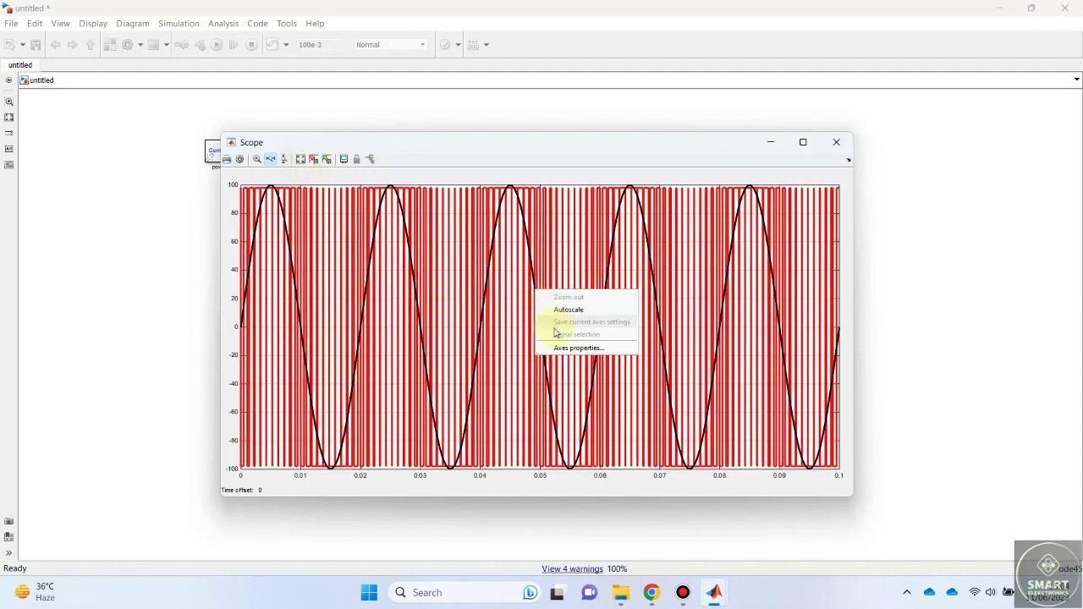
{"action": "left_click", "coordinate": [562, 346]}
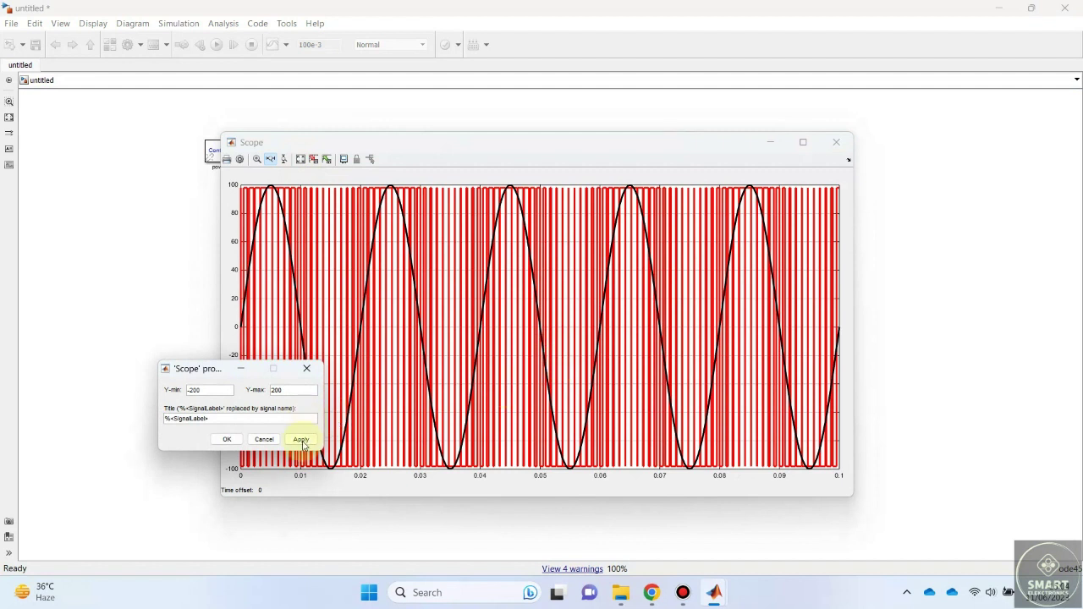
{"action": "left_click", "coordinate": [301, 439]}
{"action": "left_click", "coordinate": [226, 440]}
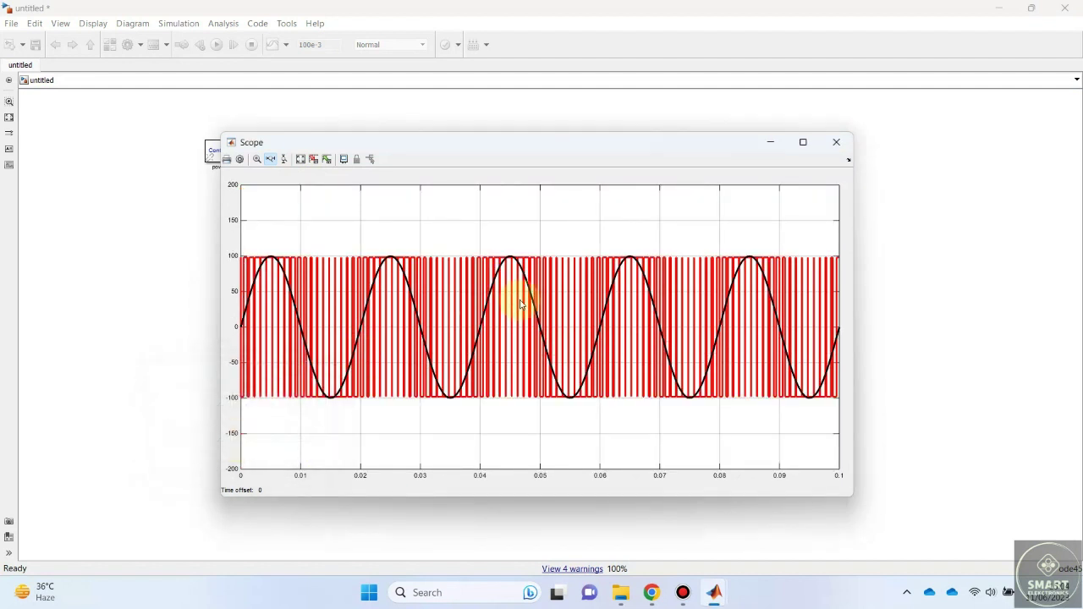